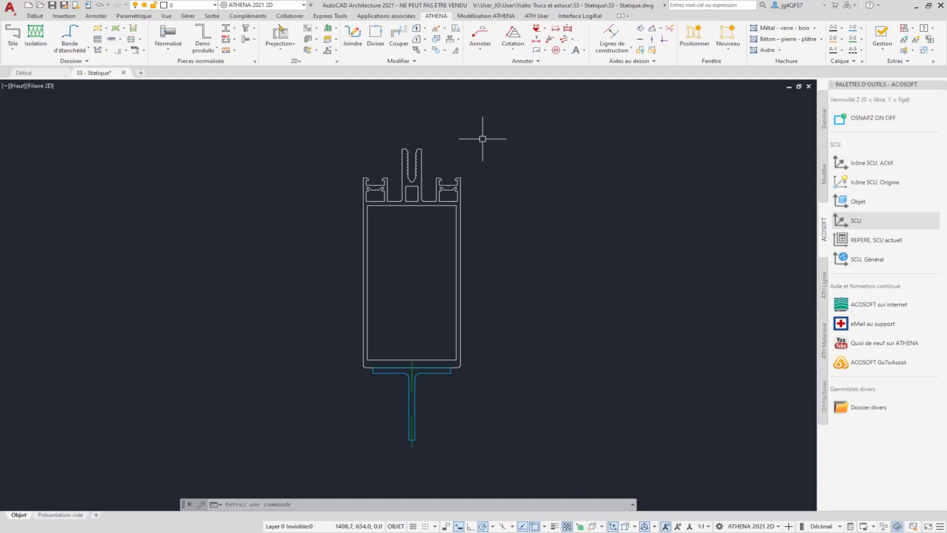
# Inspect the main frame profile and check the semi-finished product properties of the T-profile attached beneath it
pyautogui.moveTo(490, 239); pyautogui.dragTo(412, 262)
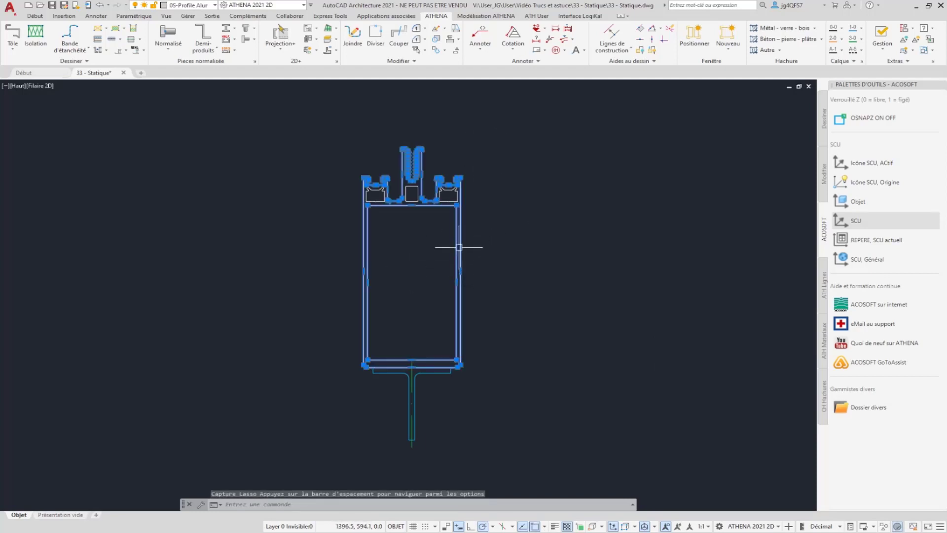
pyautogui.press('Escape')
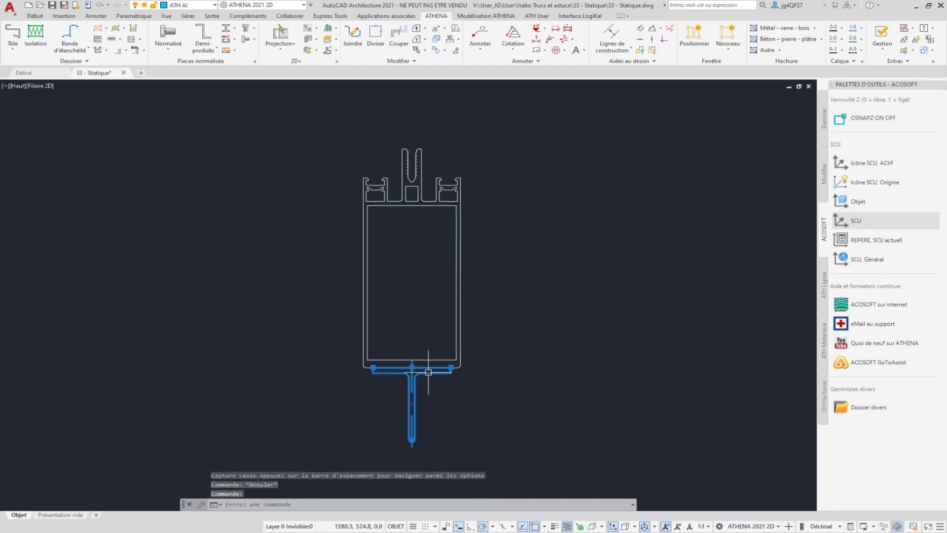
pyautogui.doubleClick(425, 370)
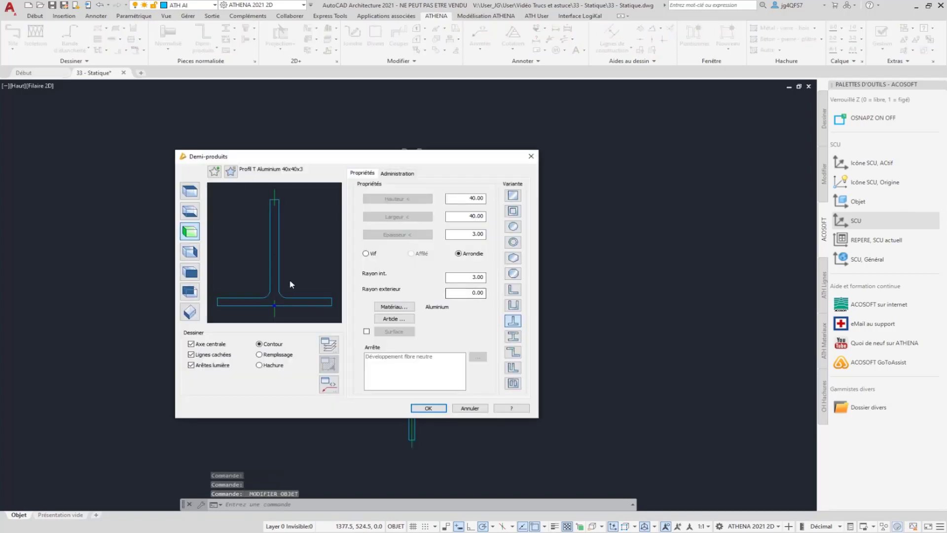
pyautogui.click(466, 409)
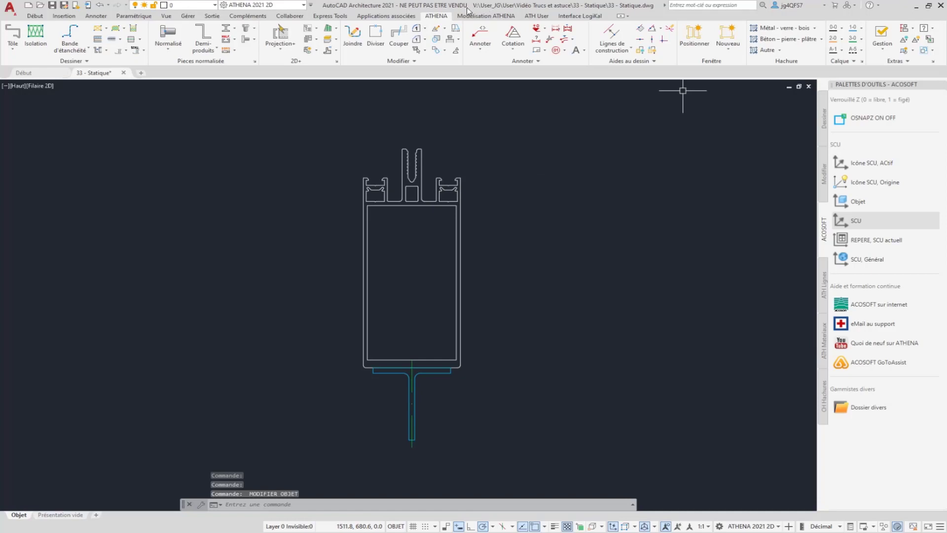
# Start the centre of gravity and moment calculation for several profiles and define the main profile's outer and inner contours as the first profile
pyautogui.click(912, 28)
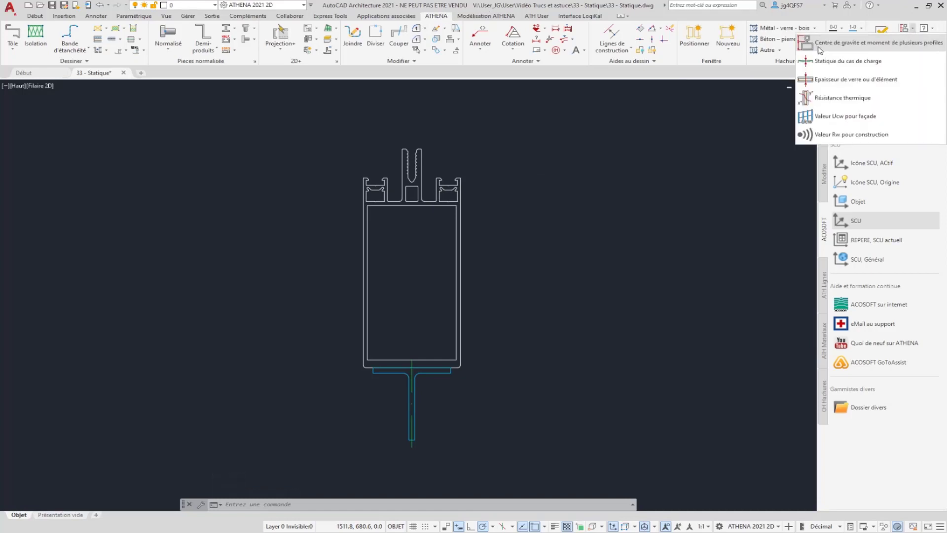
pyautogui.click(880, 52)
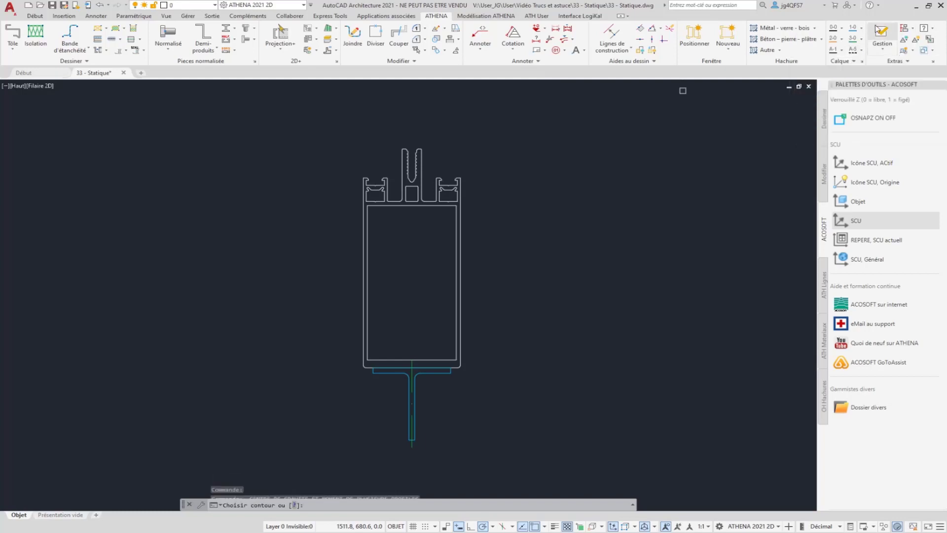
pyautogui.click(460, 225)
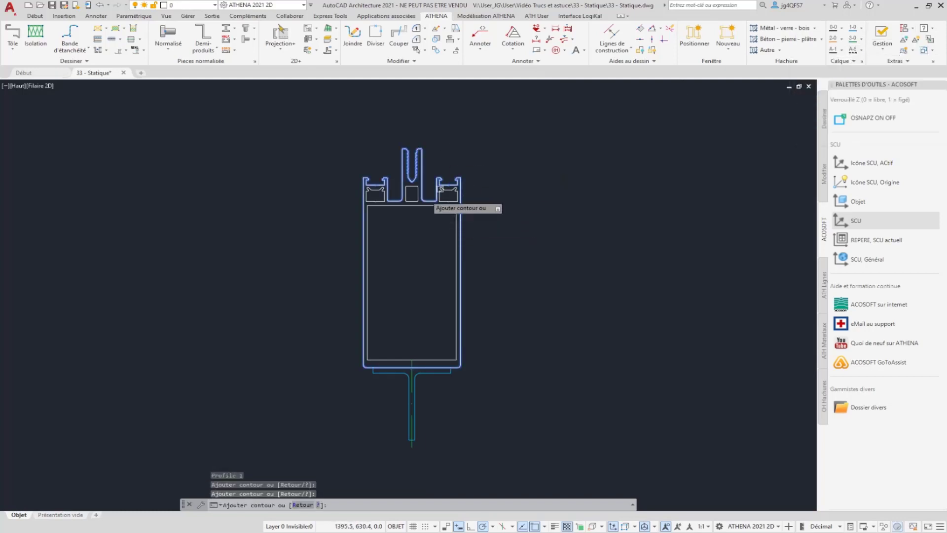
pyautogui.click(374, 203)
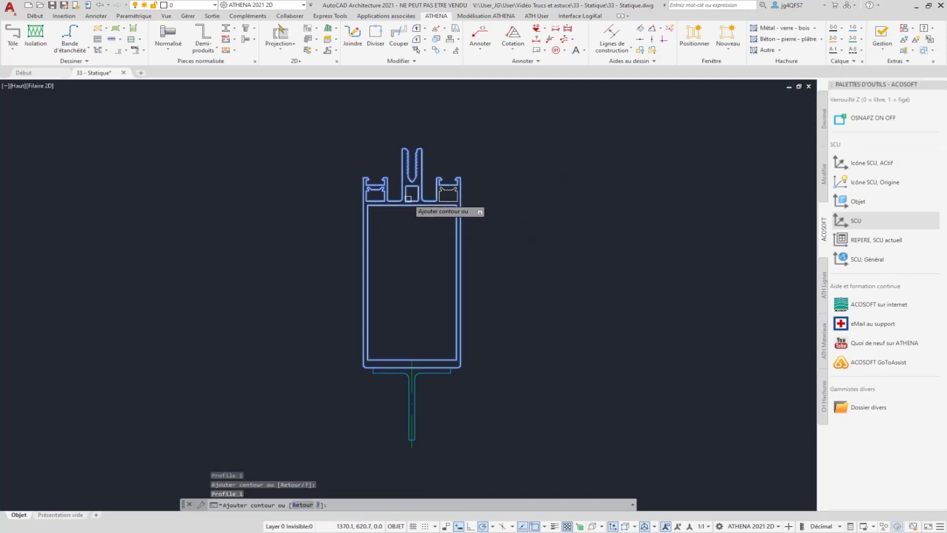
pyautogui.press('Return')
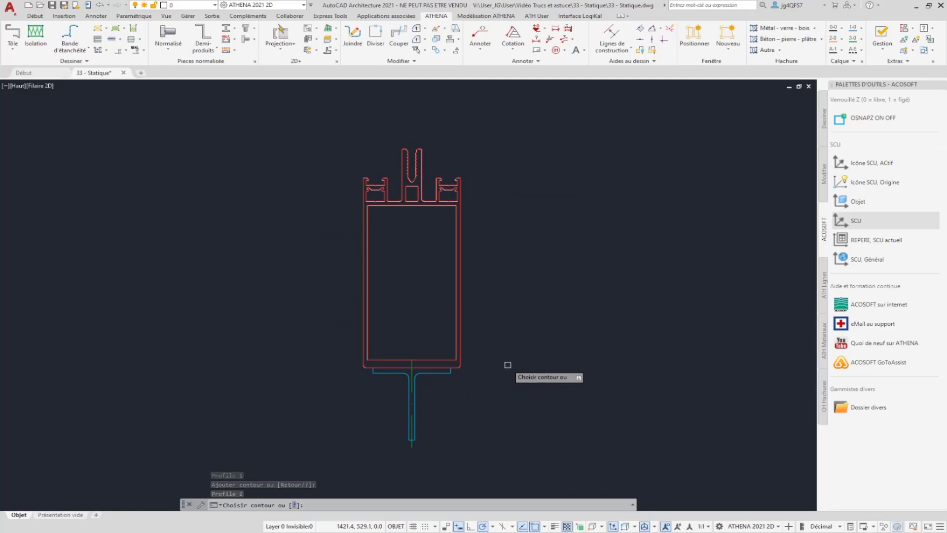
# Add the T-profile's contour as the second profile and finish the selection with a junction factor of 0.7
pyautogui.click(443, 374)
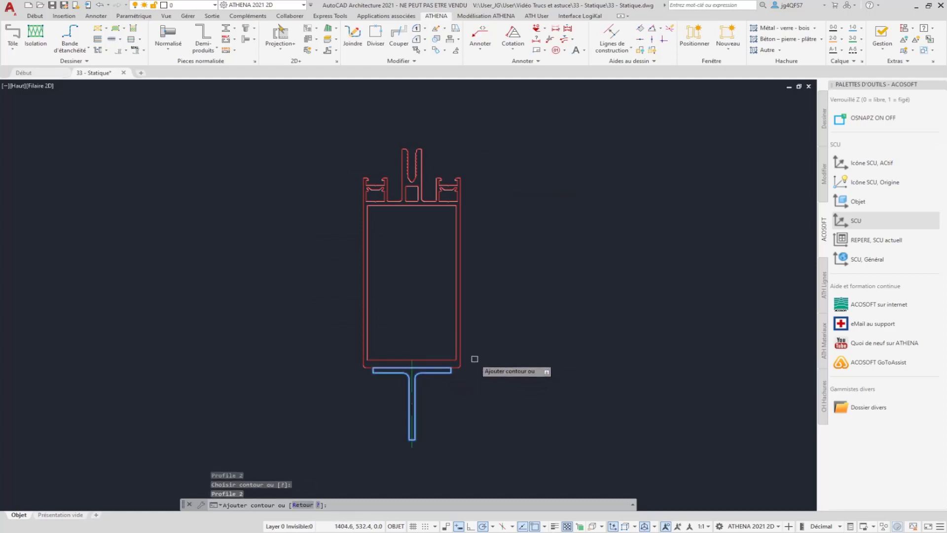
pyautogui.press('Return')
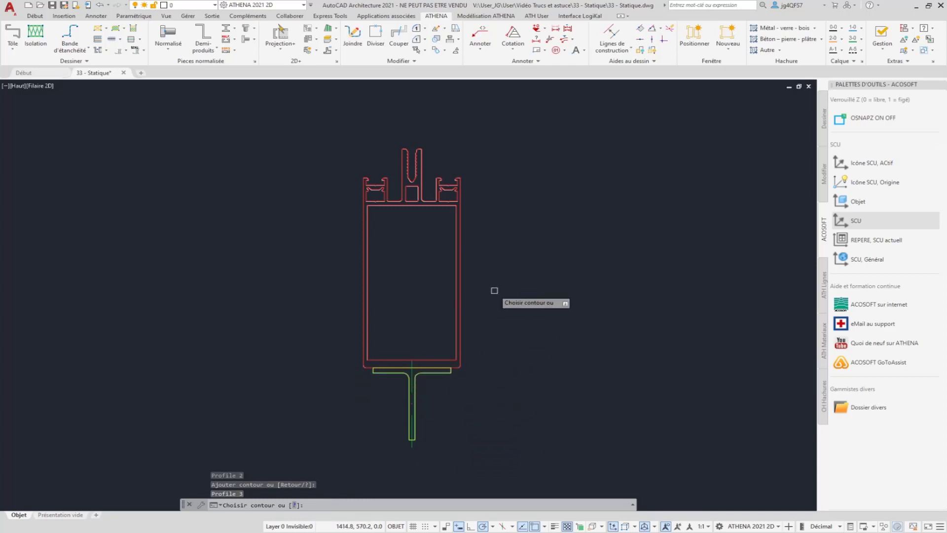
pyautogui.press('Return')
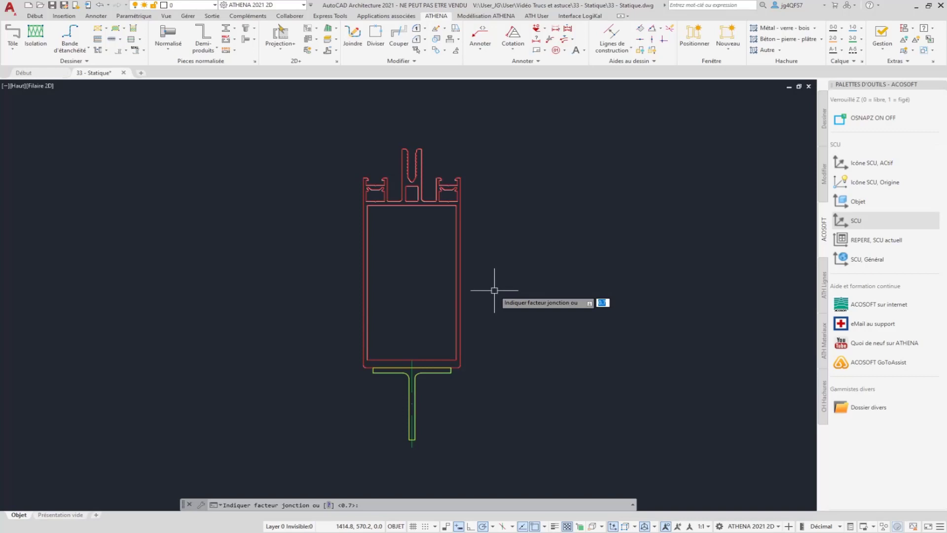
pyautogui.press('Return')
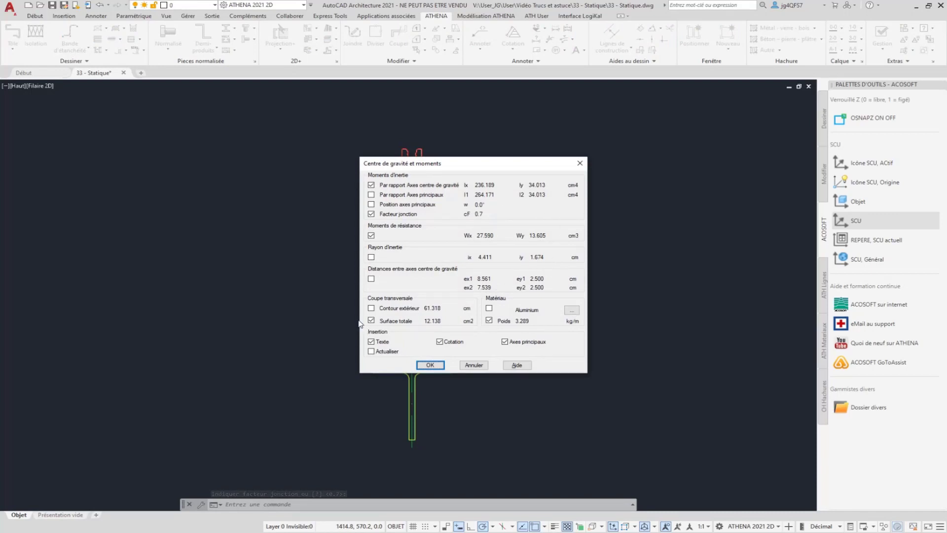
# Include the principal axis moments, principal axis position and material in the results output, with Aluminium as the material
pyautogui.click(370, 194)
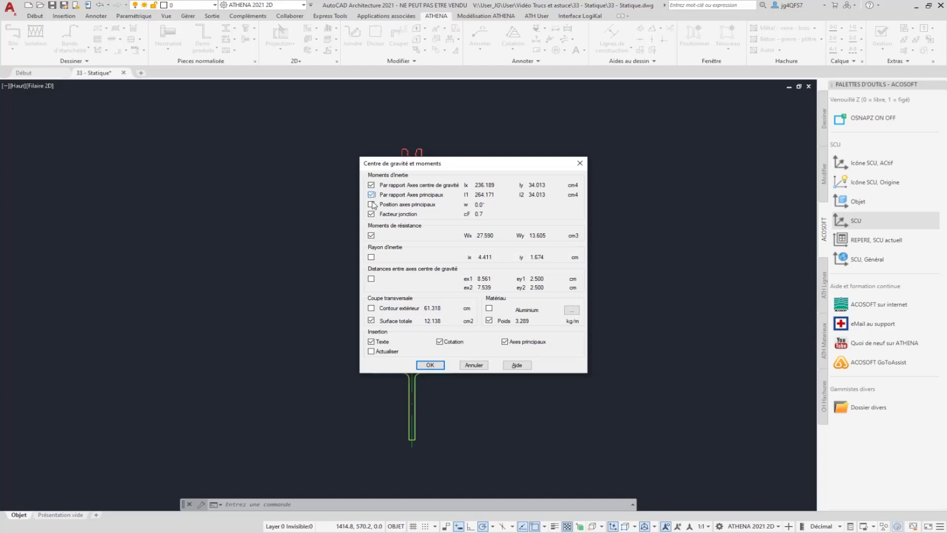
pyautogui.click(371, 204)
pyautogui.click(490, 308)
pyautogui.click(566, 310)
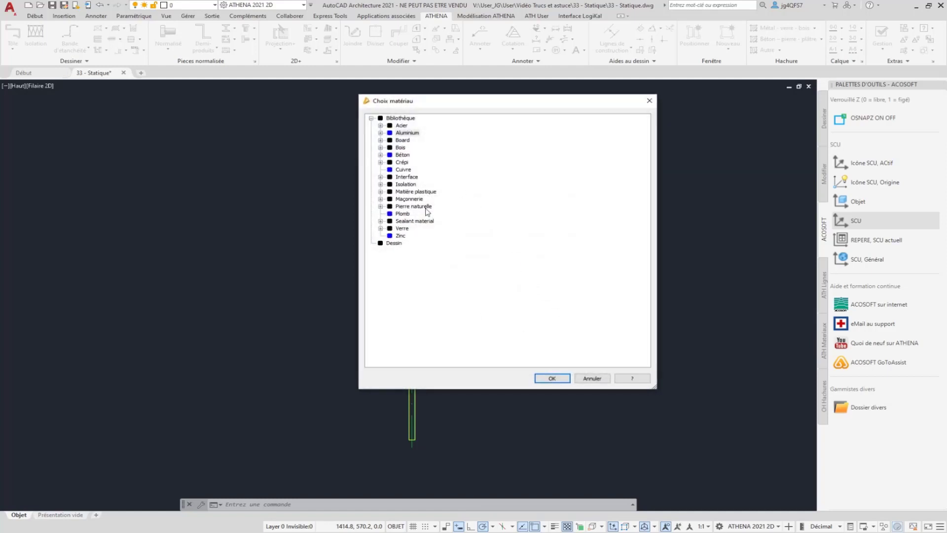
pyautogui.doubleClick(406, 132)
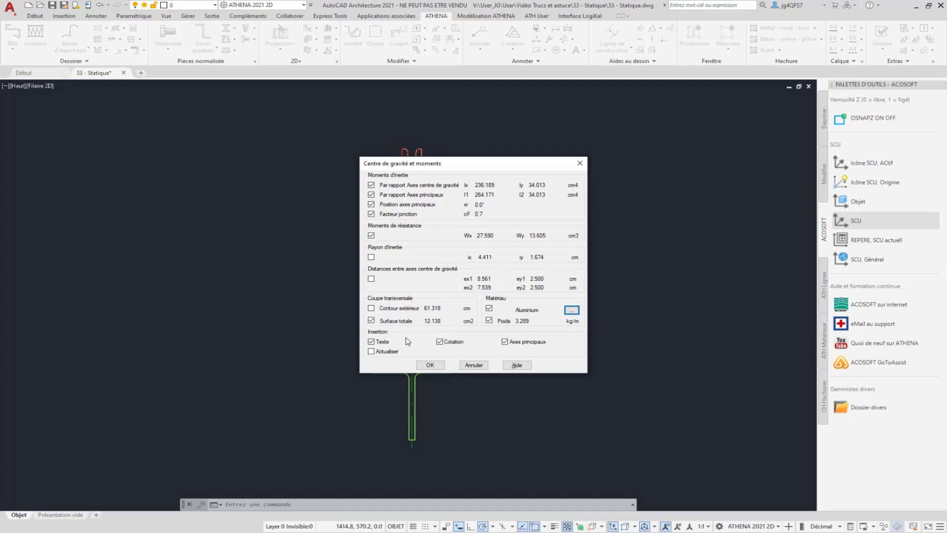
pyautogui.click(430, 365)
# Place the results table beside the dimensioned profile assembly with a rotation angle of 0
pyautogui.moveTo(540, 272); pyautogui.dragTo(347, 265, button='middle')
pyautogui.click(347, 219)
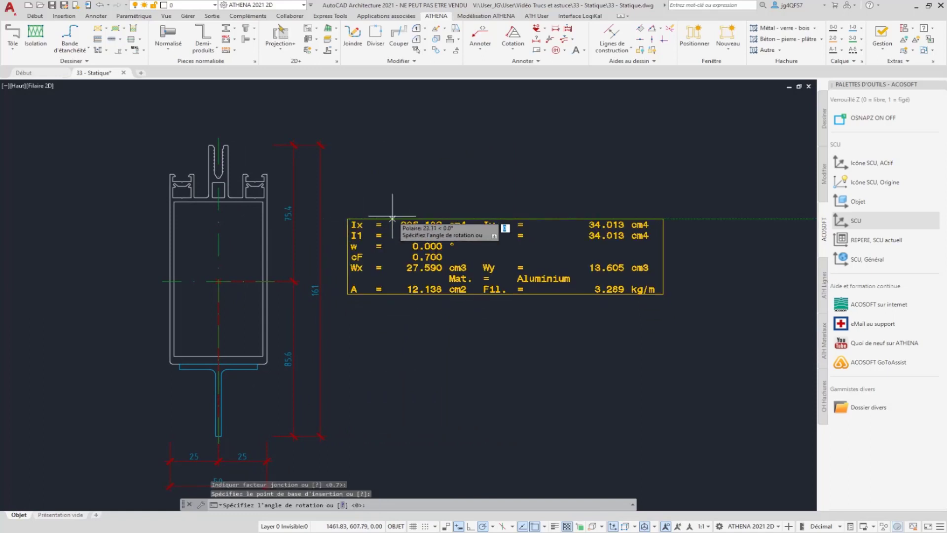
pyautogui.press('Return')
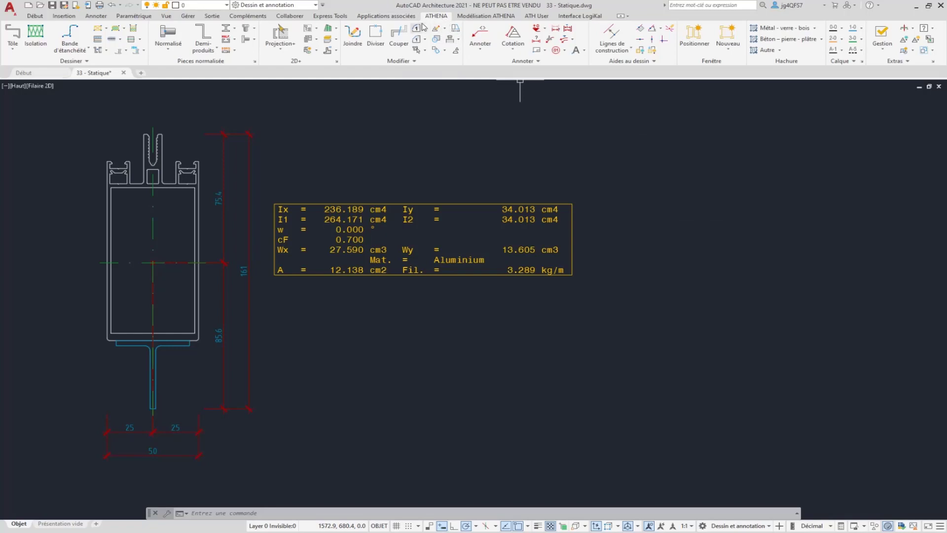
# Open the load case statics calculation and review its output items and results
pyautogui.click(911, 28)
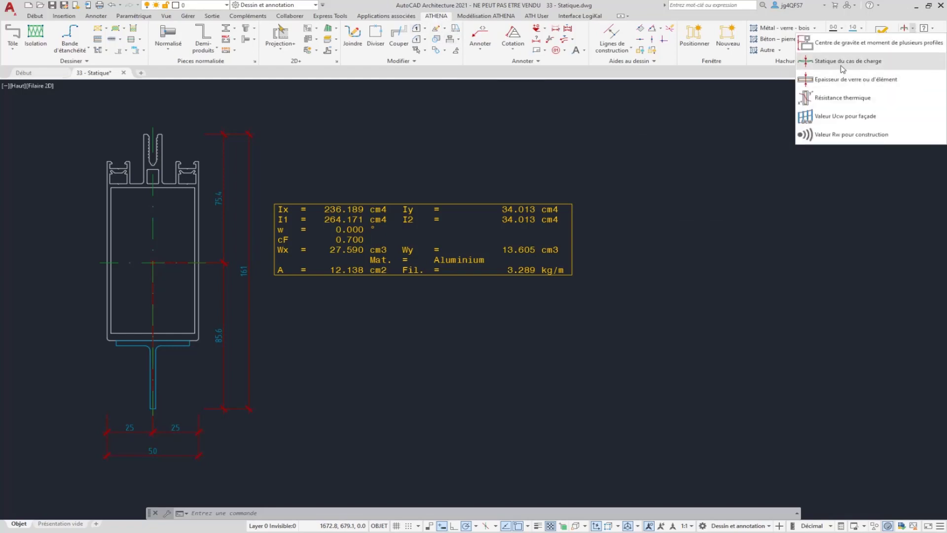
pyautogui.click(845, 65)
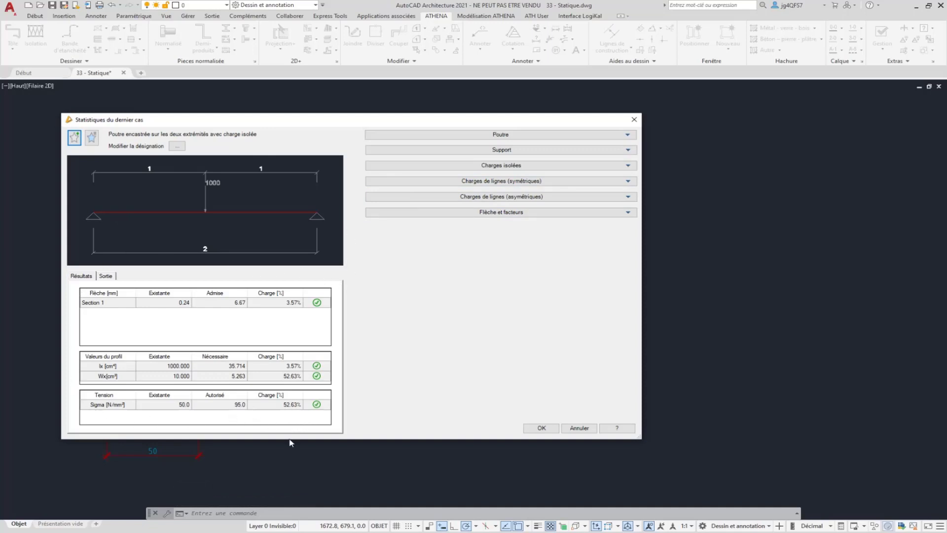
pyautogui.click(105, 276)
pyautogui.scroll(-2, 128, 316)
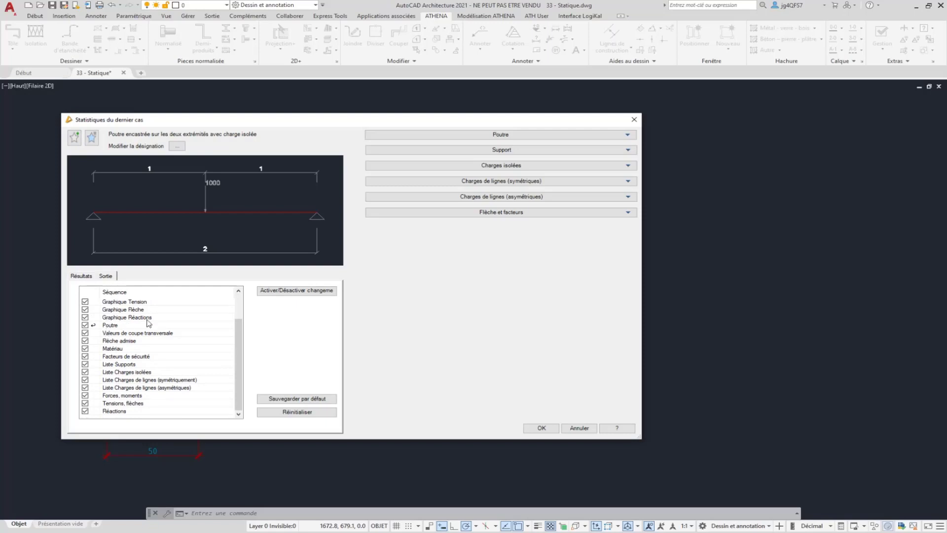
pyautogui.click(85, 277)
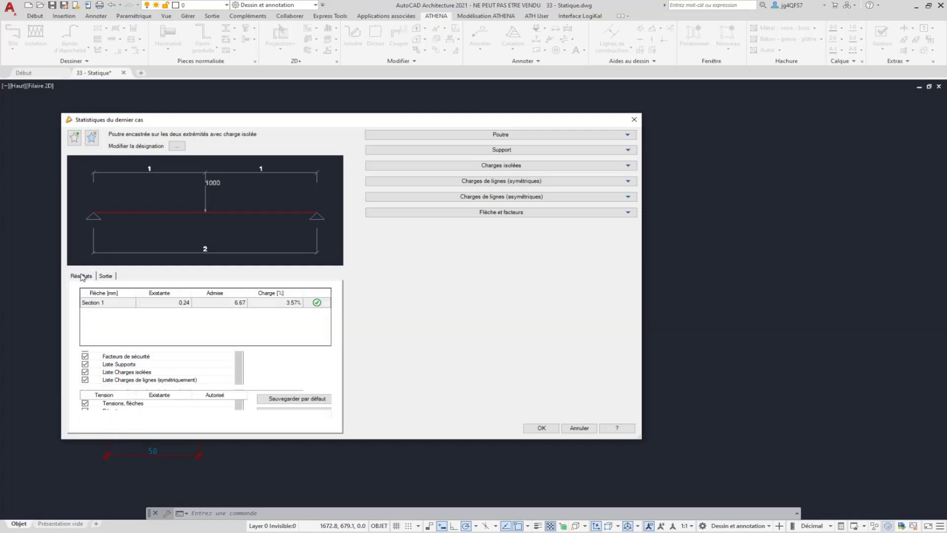
# Preview the beam's Flambage (d'Euler) calculation, return to Flèche and set the total length to 4 m
pyautogui.click(507, 138)
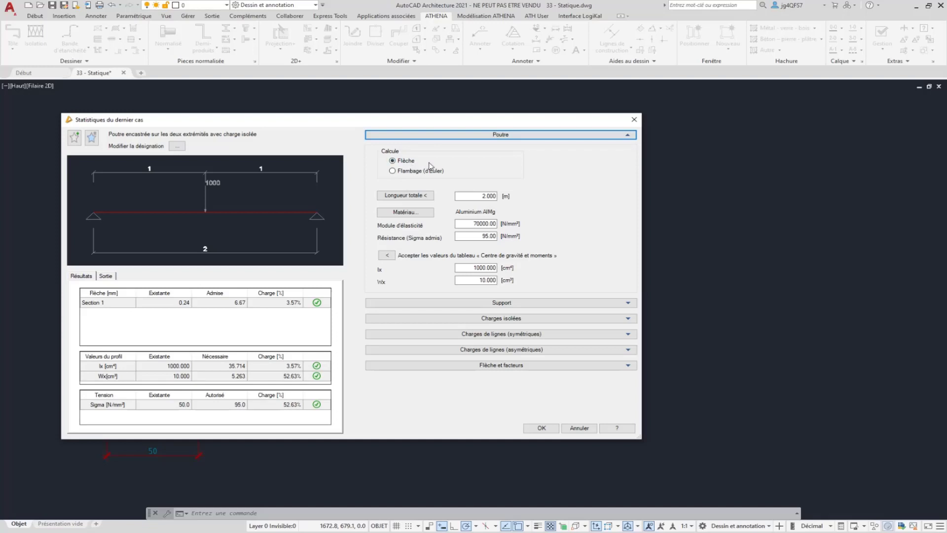
pyautogui.click(408, 171)
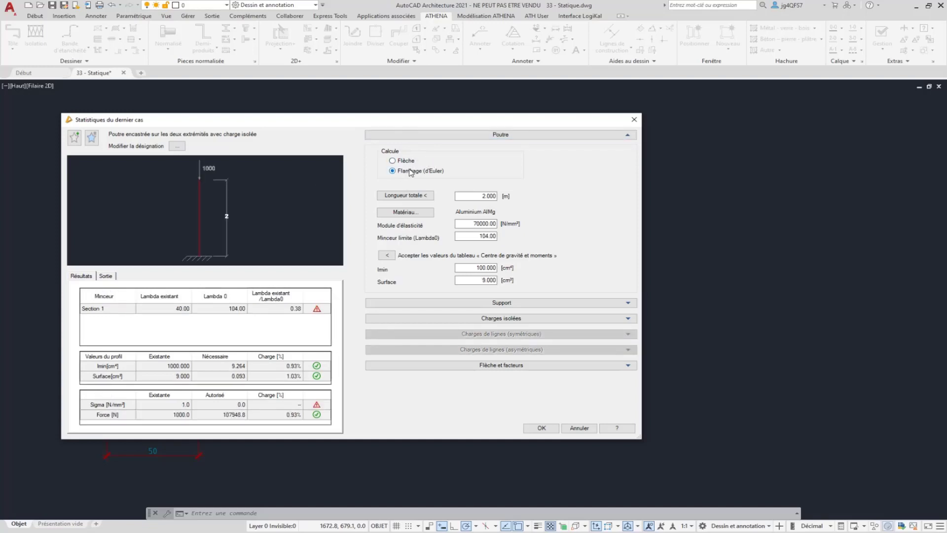
pyautogui.click(407, 163)
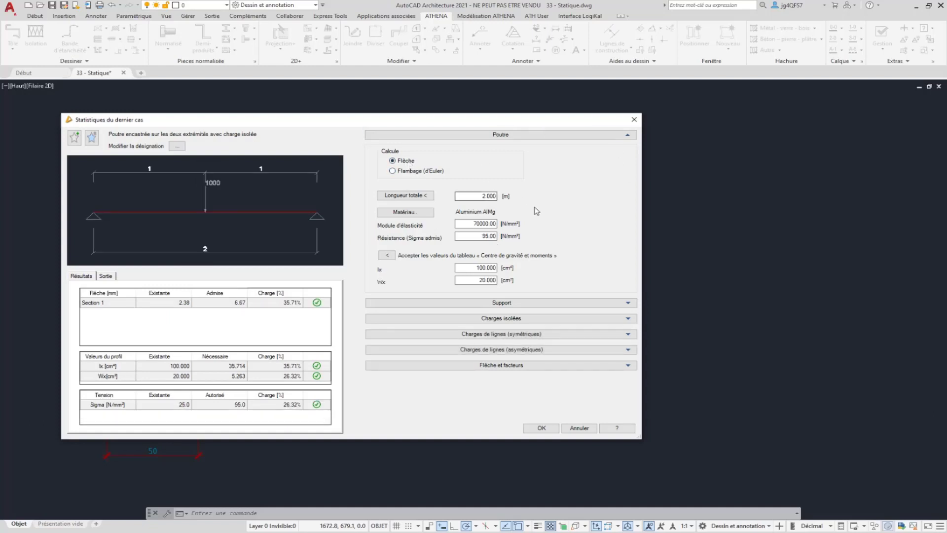
pyautogui.doubleClick(478, 195)
pyautogui.write('4')
pyautogui.press('Tab')
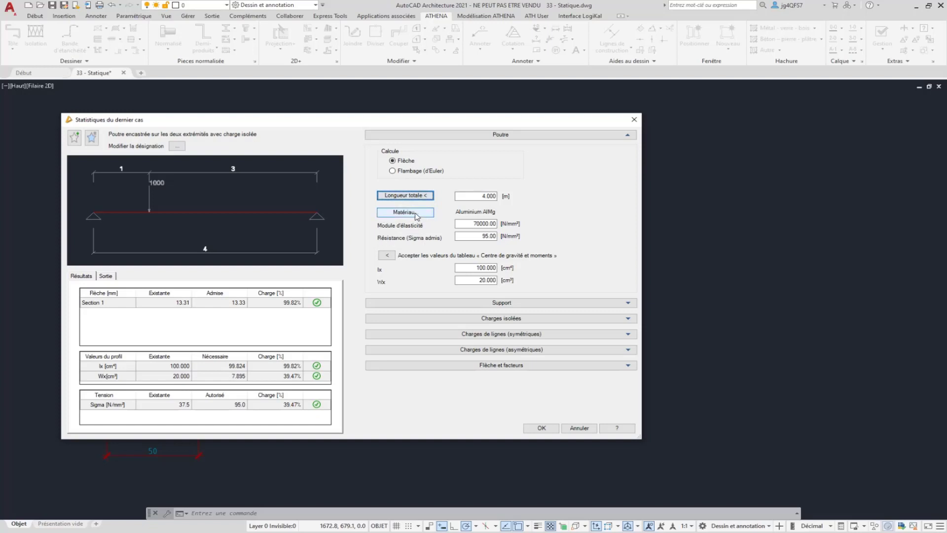
# Look through the material library available for the beam and check the modulus of elasticity
pyautogui.click(415, 216)
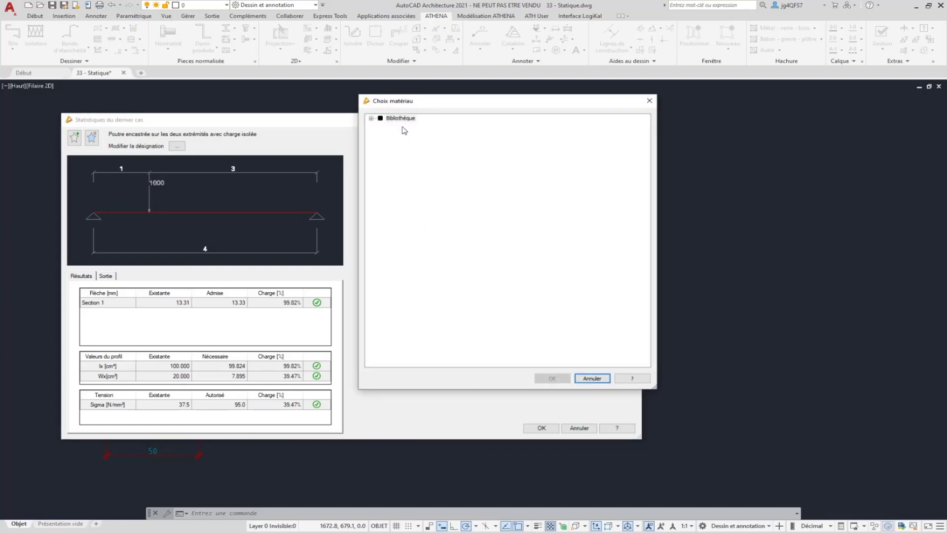
pyautogui.click(371, 119)
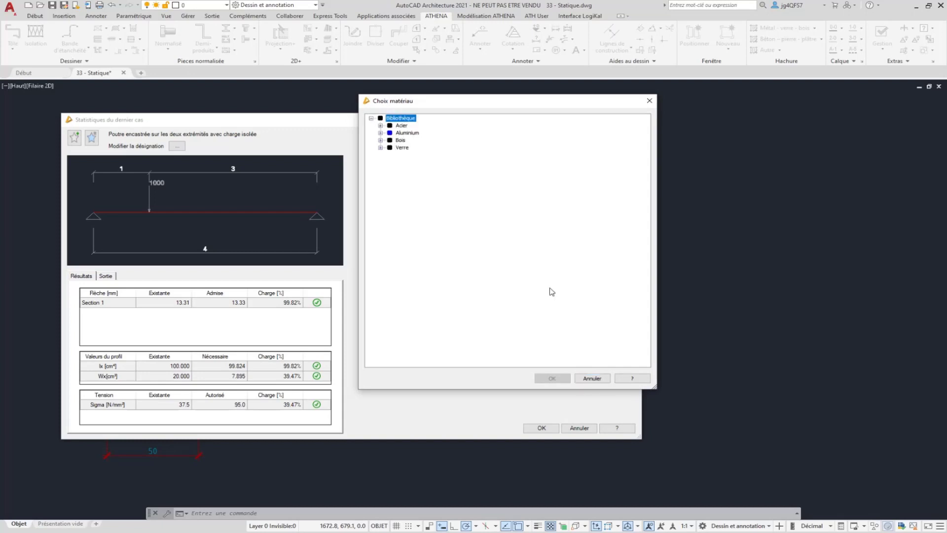
pyautogui.click(591, 378)
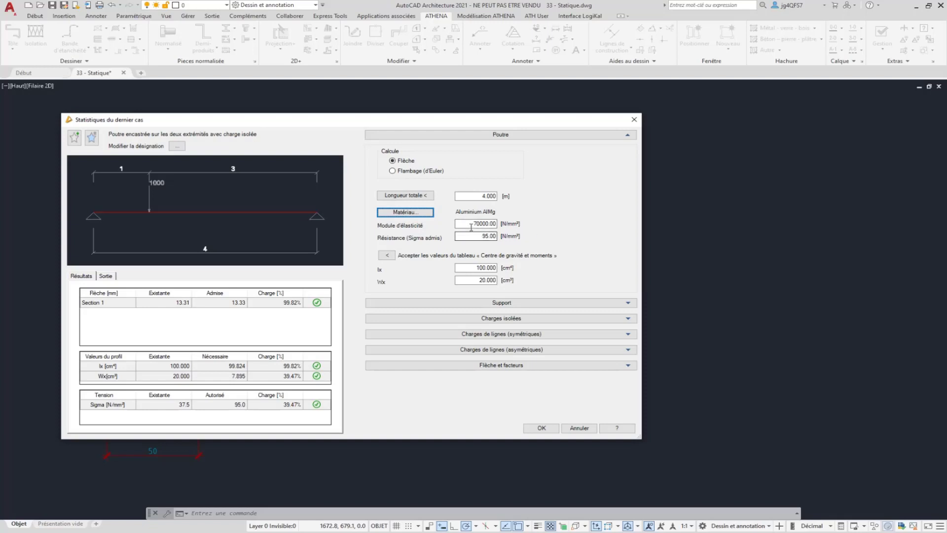
pyautogui.moveTo(472, 225); pyautogui.dragTo(500, 225)
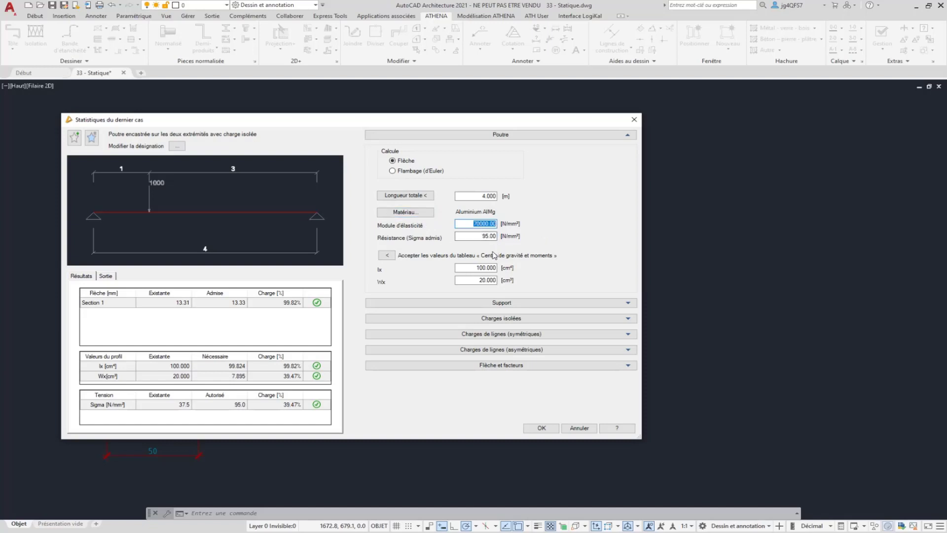
# Load the beam's Ix and Wx section values from the centre of gravity and moments table in the drawing
pyautogui.click(476, 267)
pyautogui.click(387, 255)
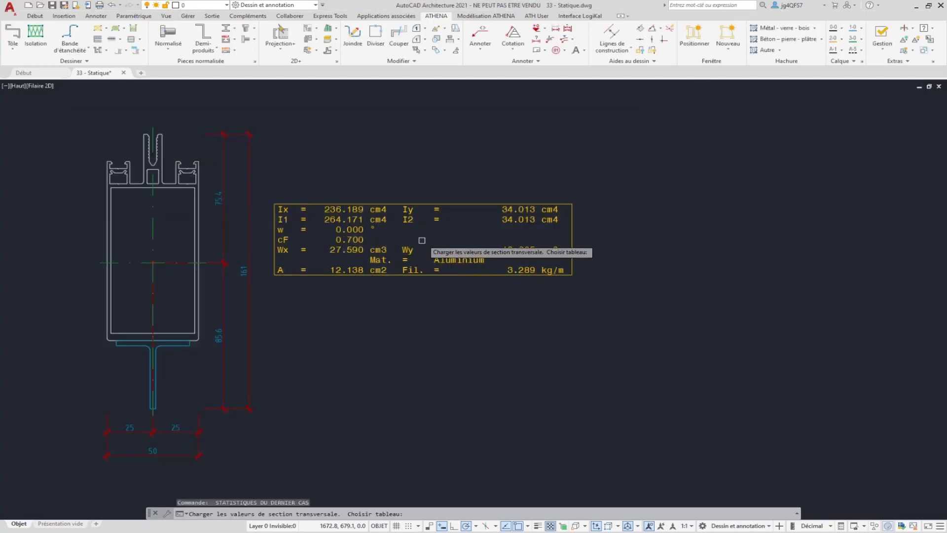
pyautogui.click(423, 210)
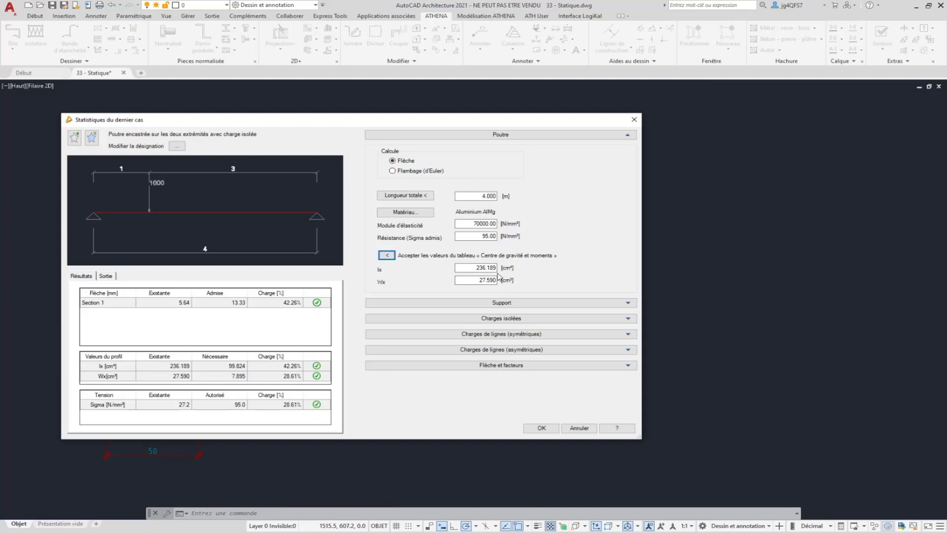
# Set the type of Support1, at the start of the beam, to encastré
pyautogui.click(455, 304)
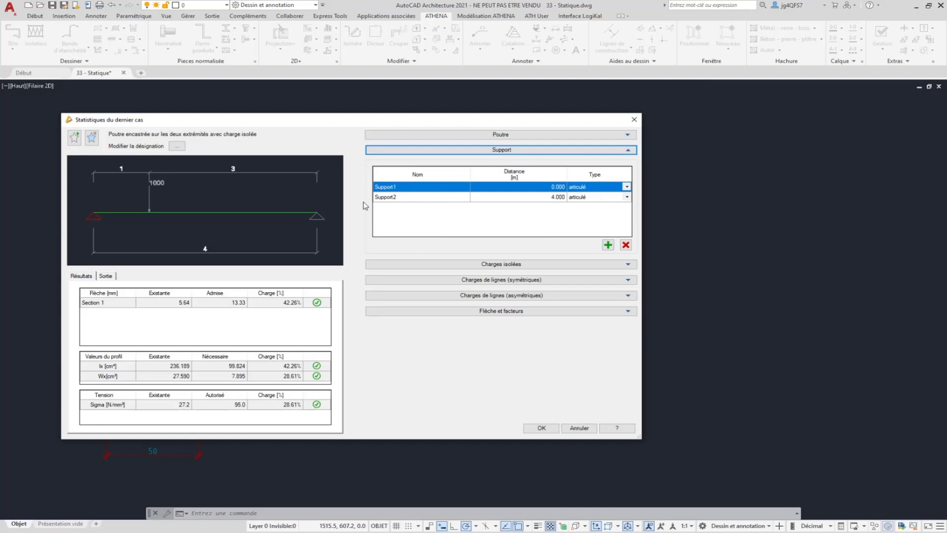
pyautogui.click(624, 186)
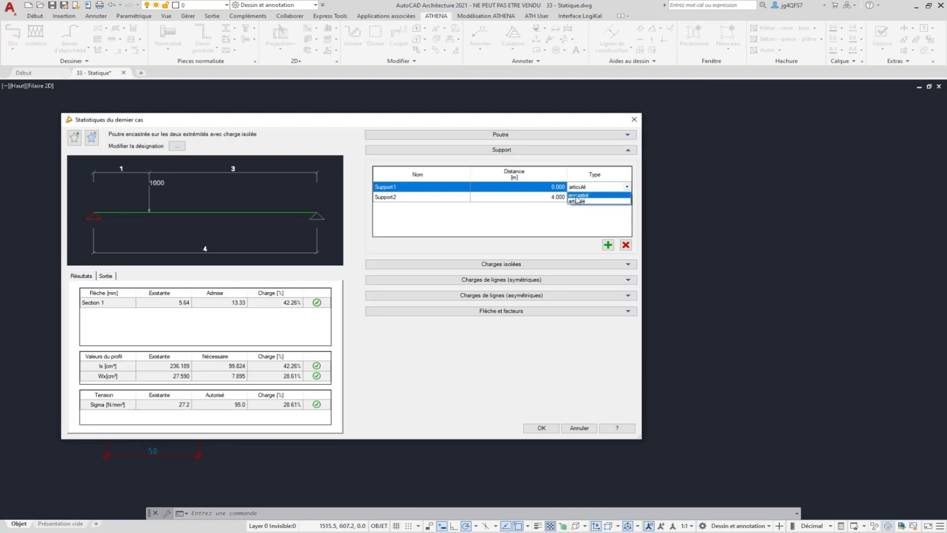
pyautogui.click(597, 200)
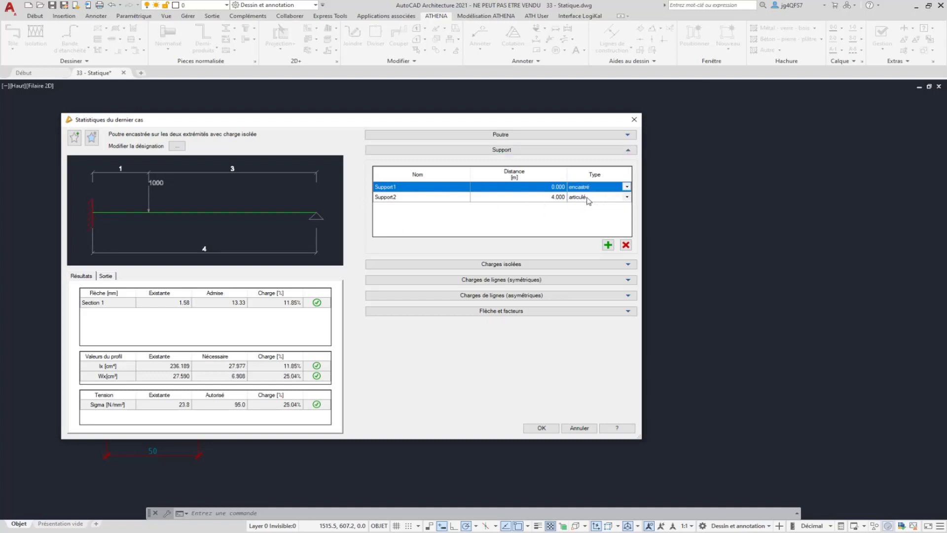
# Add an intermediate support 1 m from the start of the beam and remove it again
pyautogui.click(608, 245)
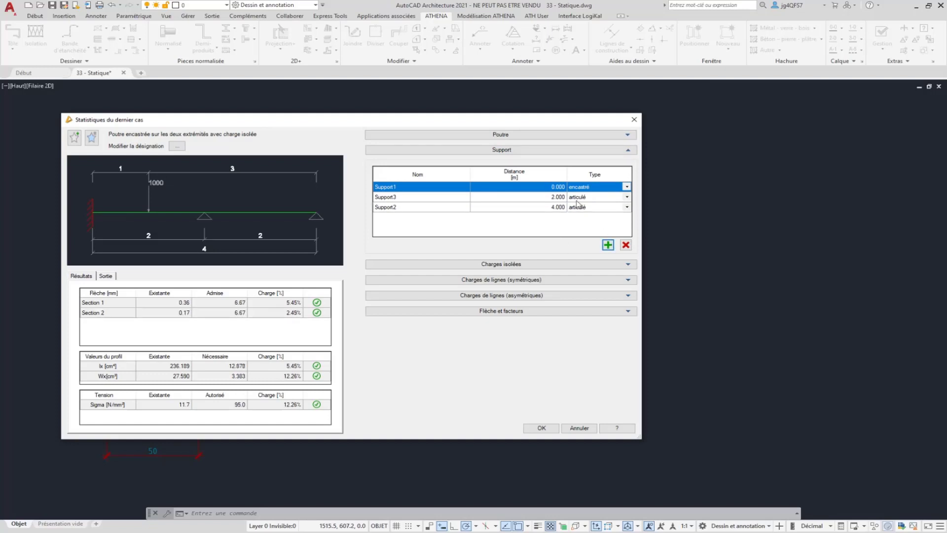
pyautogui.click(553, 197)
pyautogui.click(552, 198)
pyautogui.click(553, 198)
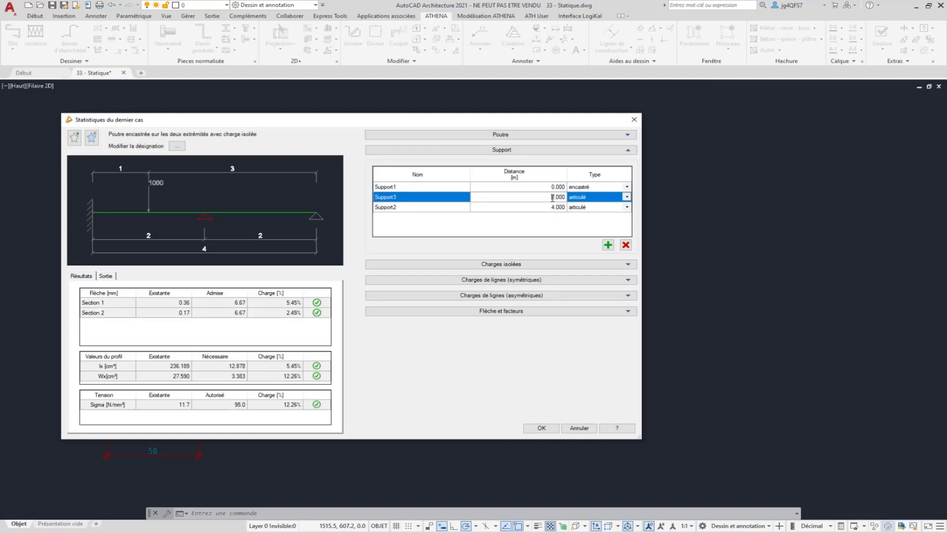
pyautogui.doubleClick(550, 196)
pyautogui.write('1')
pyautogui.press('Return')
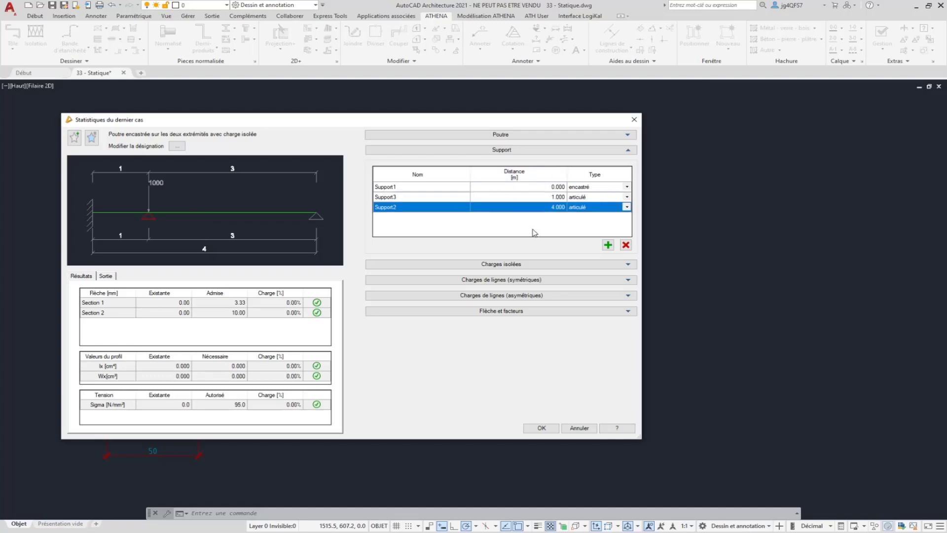
pyautogui.click(564, 198)
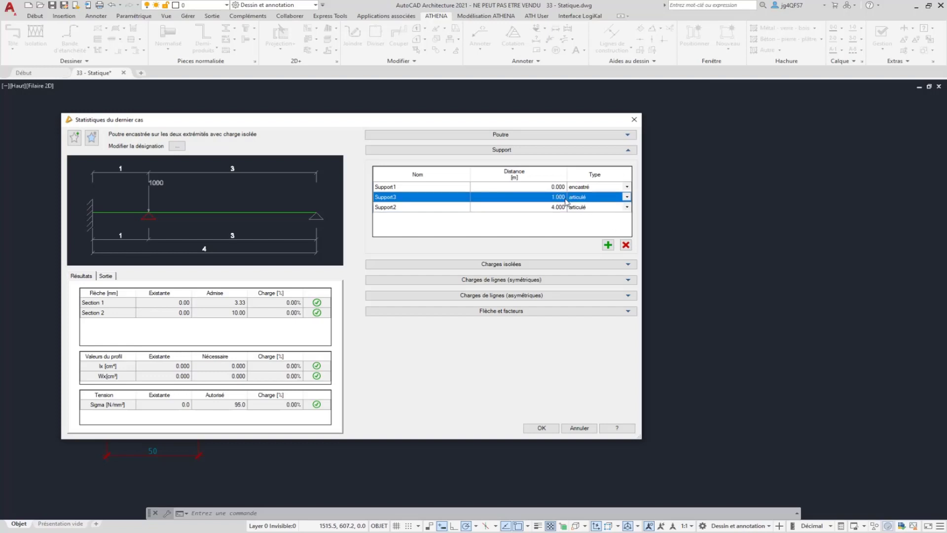
pyautogui.click(625, 244)
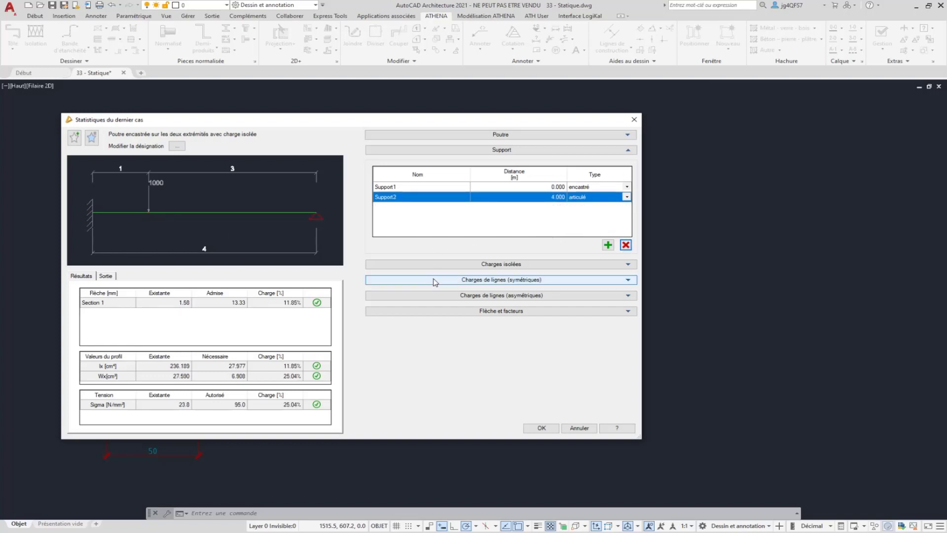
# Set the existing point load's position to 2 m and its force to 2000 N
pyautogui.click(448, 264)
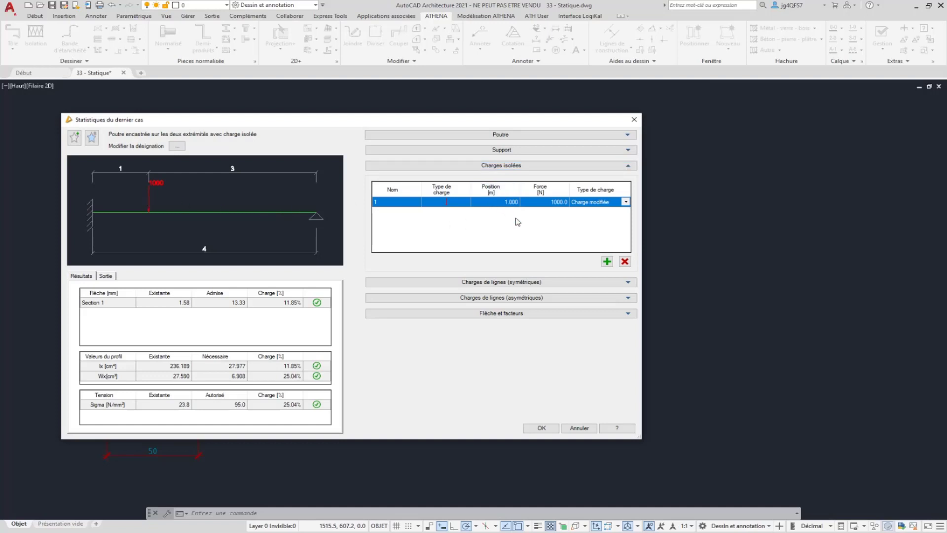
pyautogui.click(512, 202)
pyautogui.doubleClick(505, 201)
pyautogui.write('2')
pyautogui.press('Return')
pyautogui.doubleClick(556, 203)
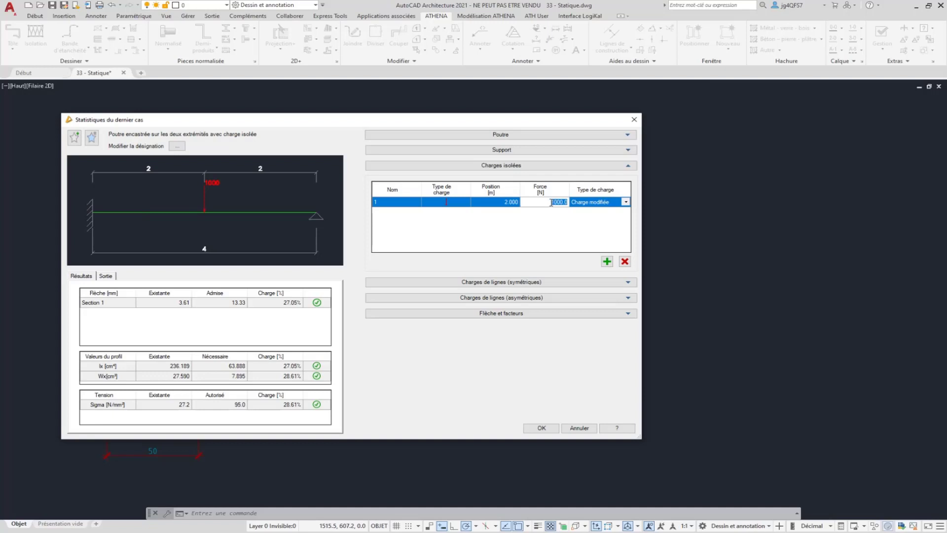
pyautogui.write('2000')
# Add a second point load to the beam at position 3 m
pyautogui.click(606, 261)
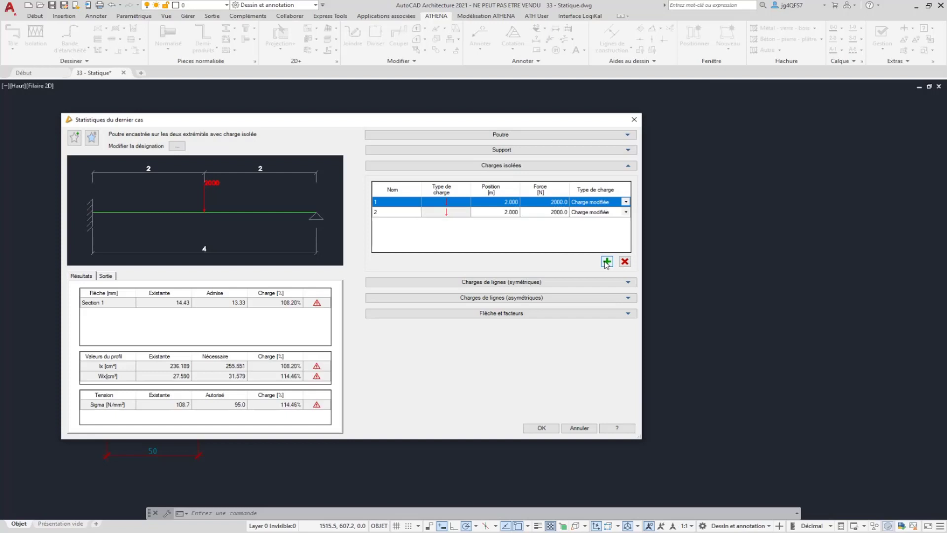
pyautogui.click(510, 212)
pyautogui.doubleClick(510, 212)
pyautogui.write('3')
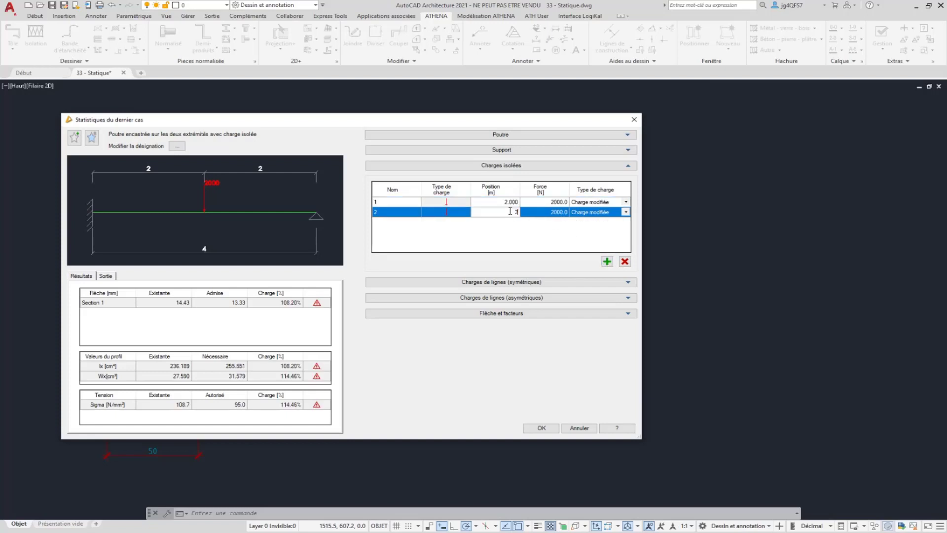
pyautogui.press('Return')
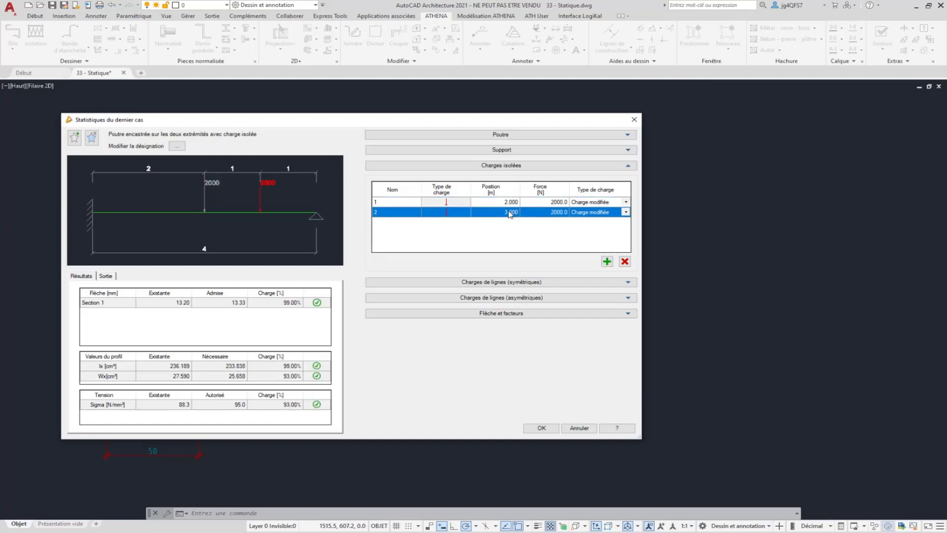
# Delete both point loads from the beam
pyautogui.click(624, 261)
pyautogui.click(624, 261)
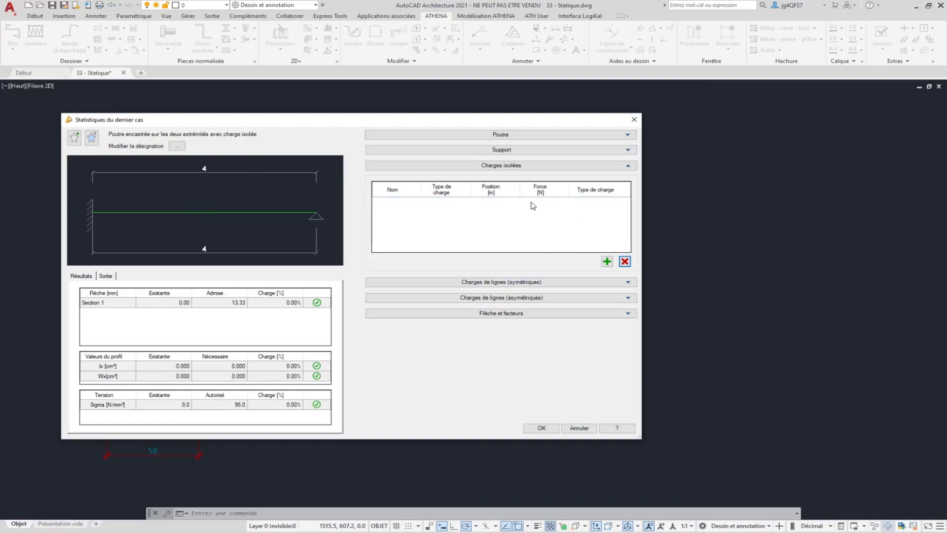
# Add a symmetric line load to the beam and set its start to 0.5 m
pyautogui.click(456, 282)
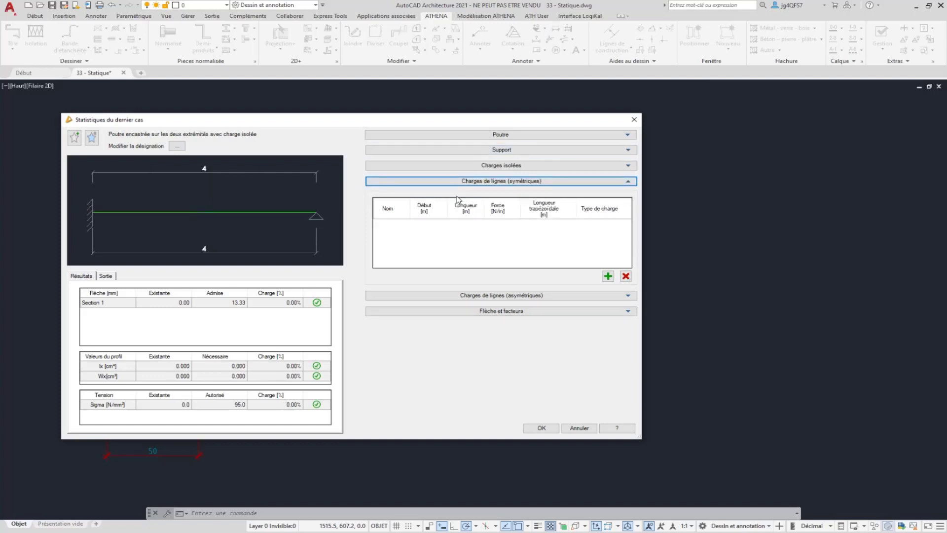
pyautogui.click(607, 276)
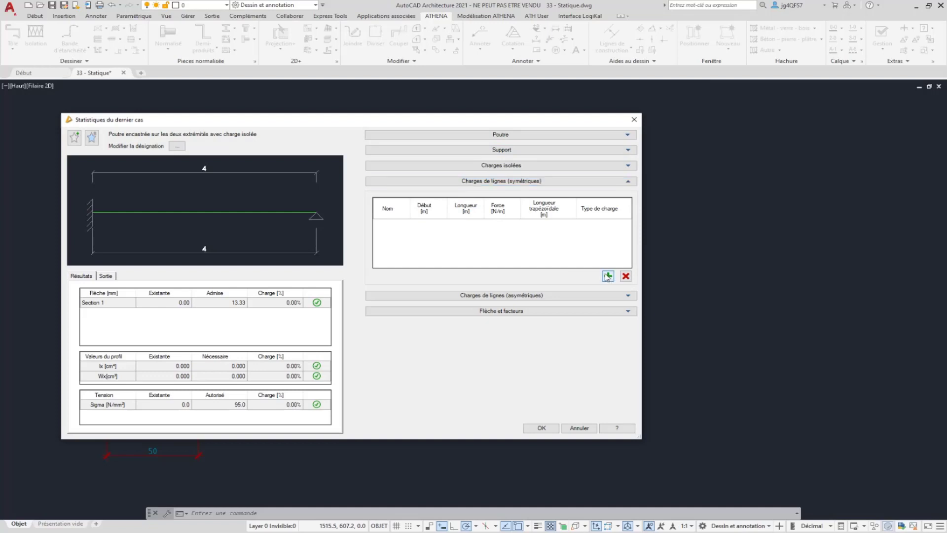
pyautogui.click(607, 276)
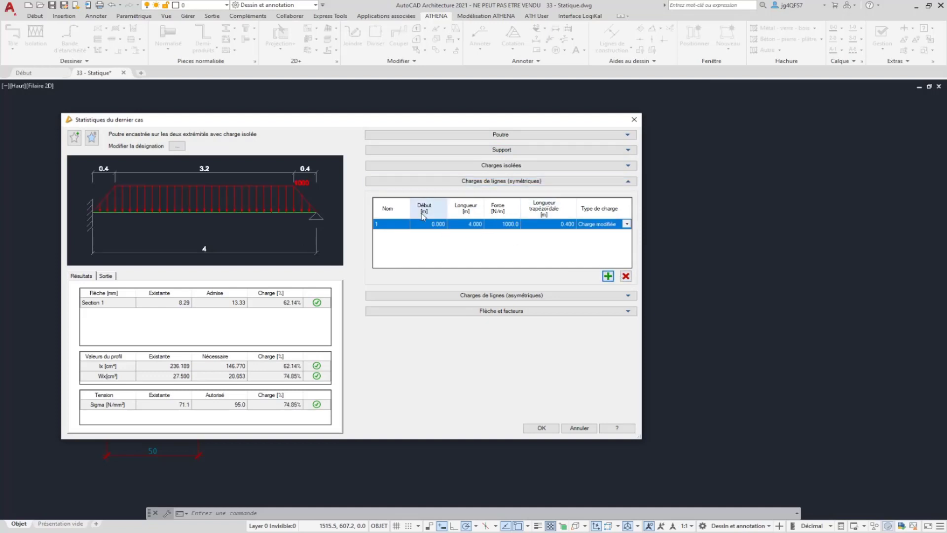
pyautogui.click(437, 225)
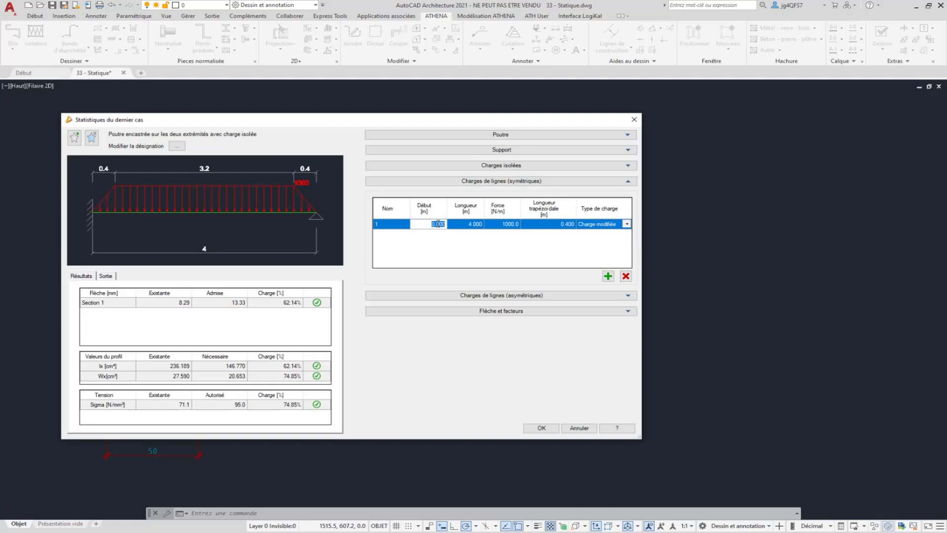
pyautogui.write('0.5')
pyautogui.press('Return')
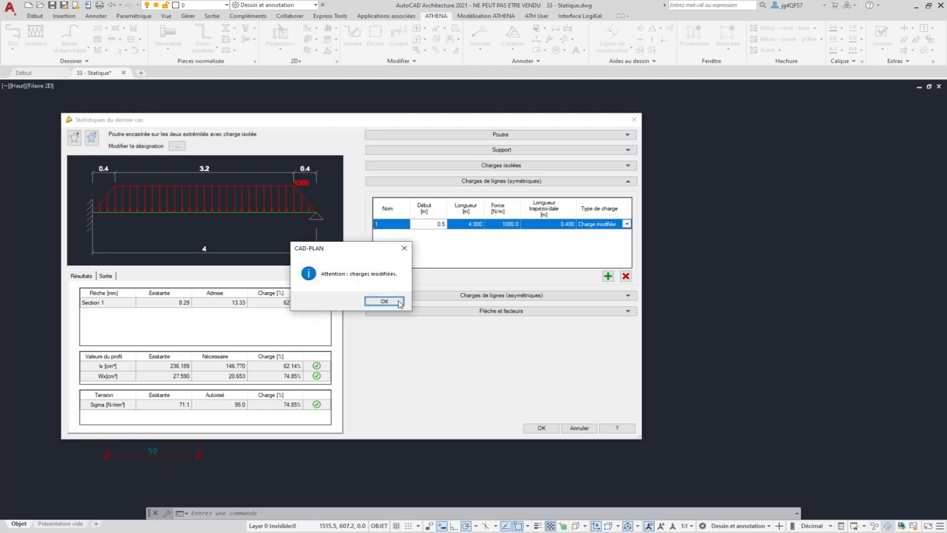
pyautogui.click(385, 301)
# Check the load type options of the symmetric line load and delete that load
pyautogui.click(439, 224)
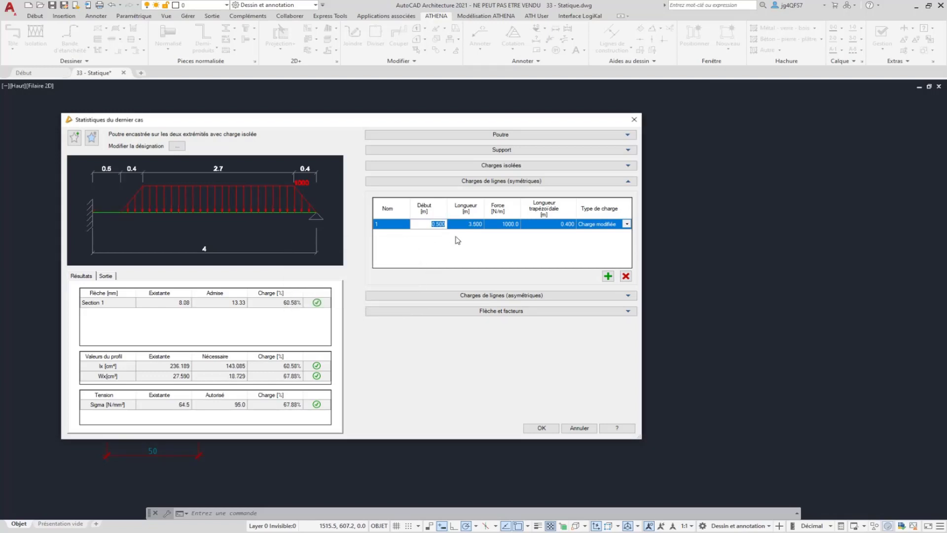
pyautogui.click(471, 226)
pyautogui.click(627, 224)
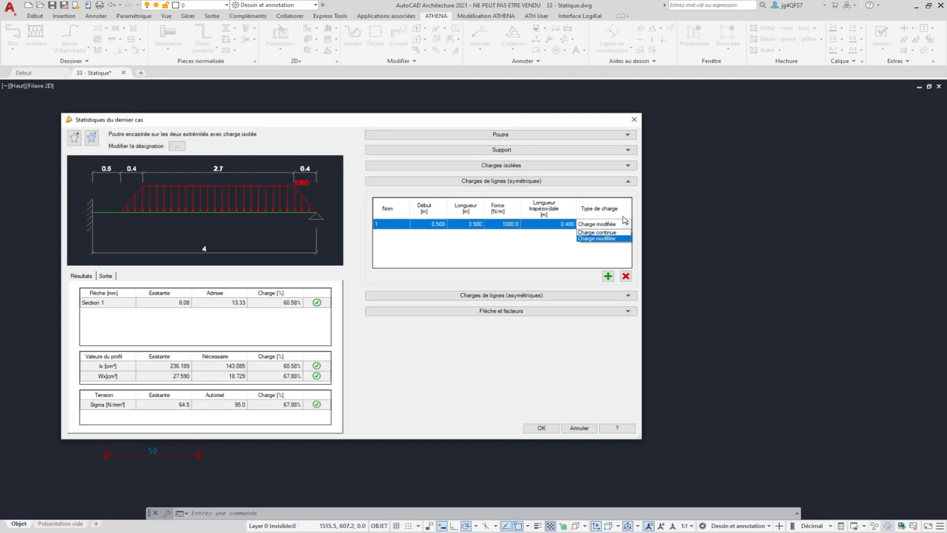
pyautogui.click(562, 250)
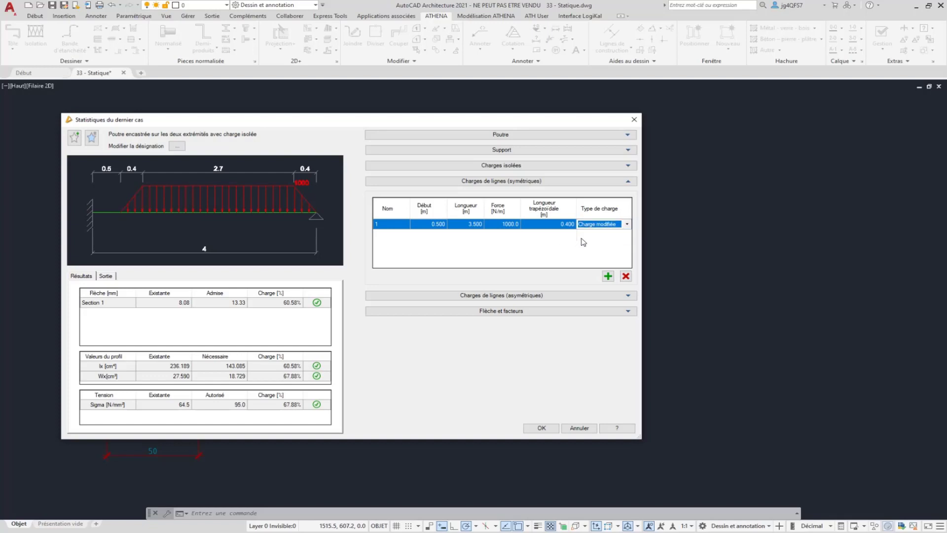
pyautogui.click(625, 276)
# Add an asymmetric line load to the beam and set its start to 0.5 m
pyautogui.click(471, 295)
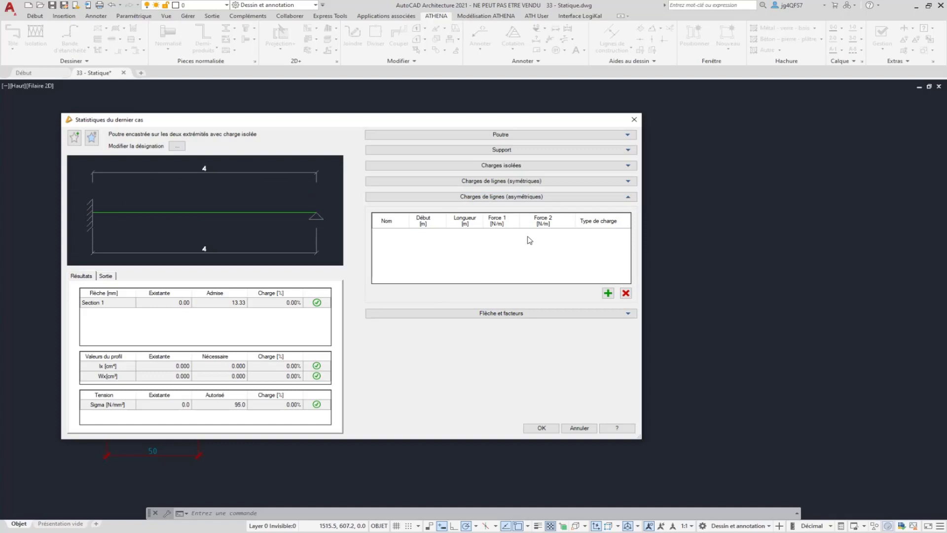
pyautogui.click(608, 293)
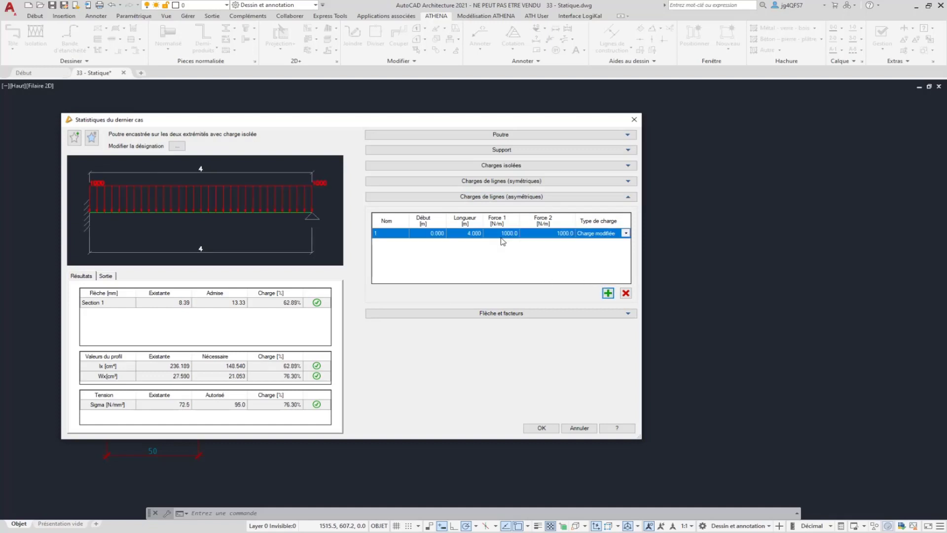
pyautogui.click(434, 235)
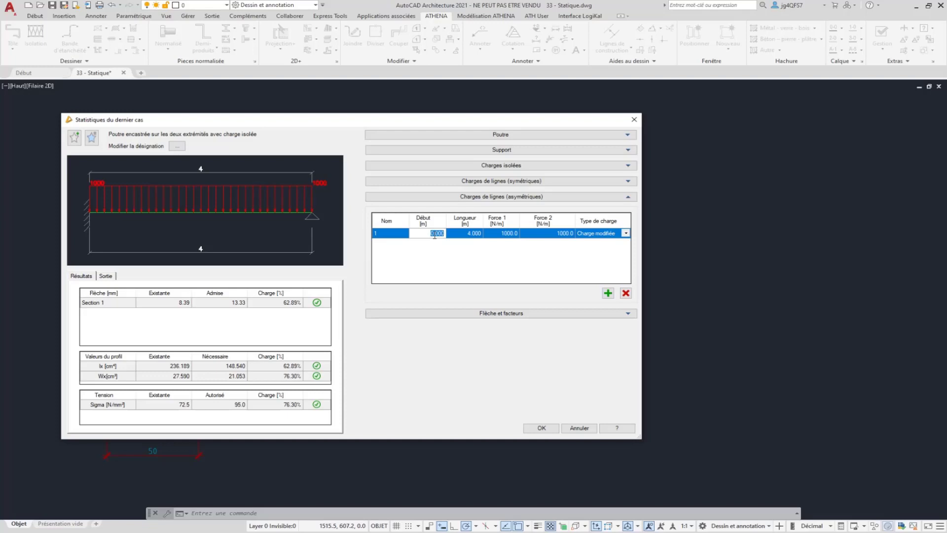
pyautogui.write('0.5')
pyautogui.press('Return')
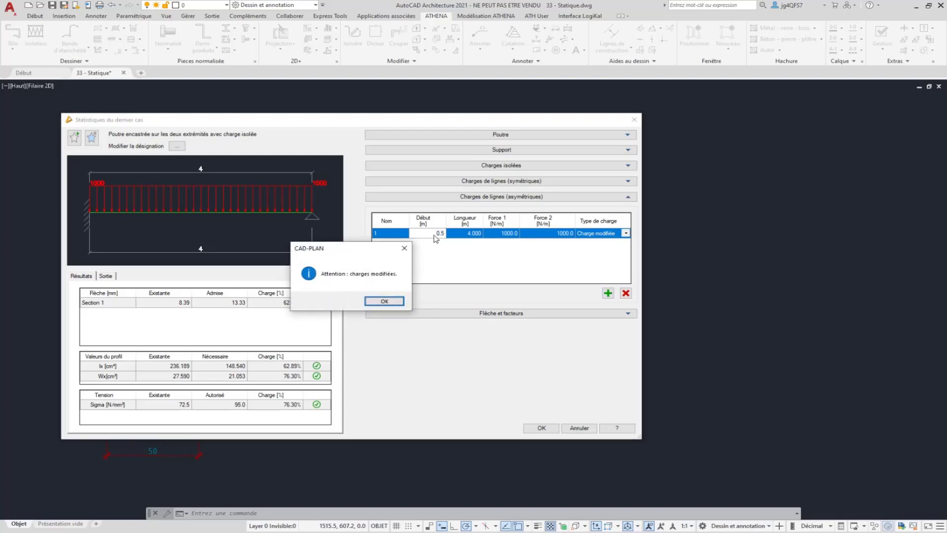
pyautogui.click(395, 302)
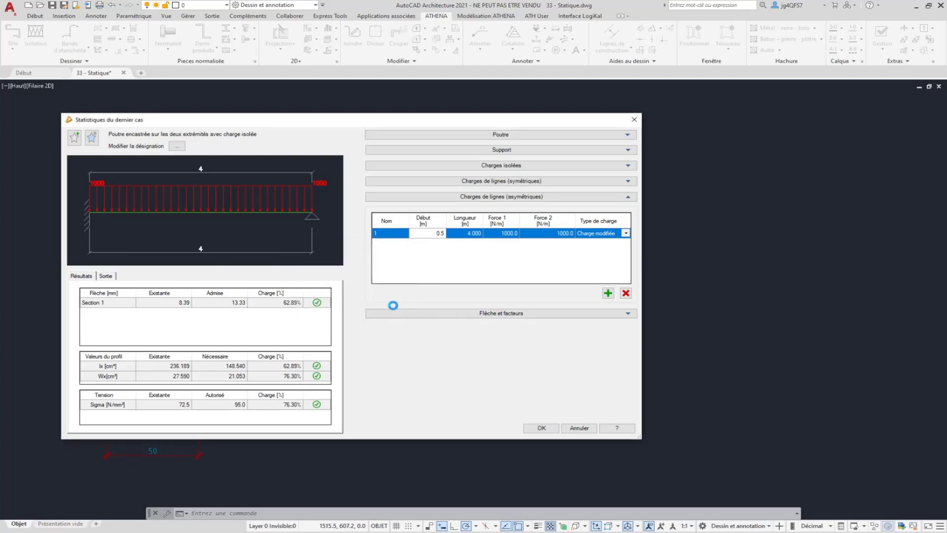
# Try the safety factors 1.10 for material, 1.35 for continuous load and 1.50 for modified load, and return all three to 1.00
pyautogui.click(554, 314)
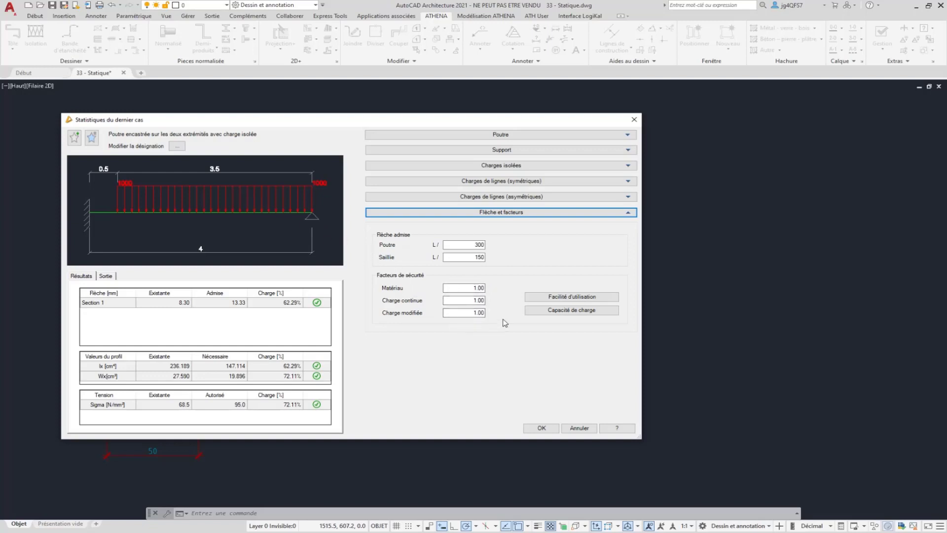
pyautogui.click(483, 288)
pyautogui.click(553, 298)
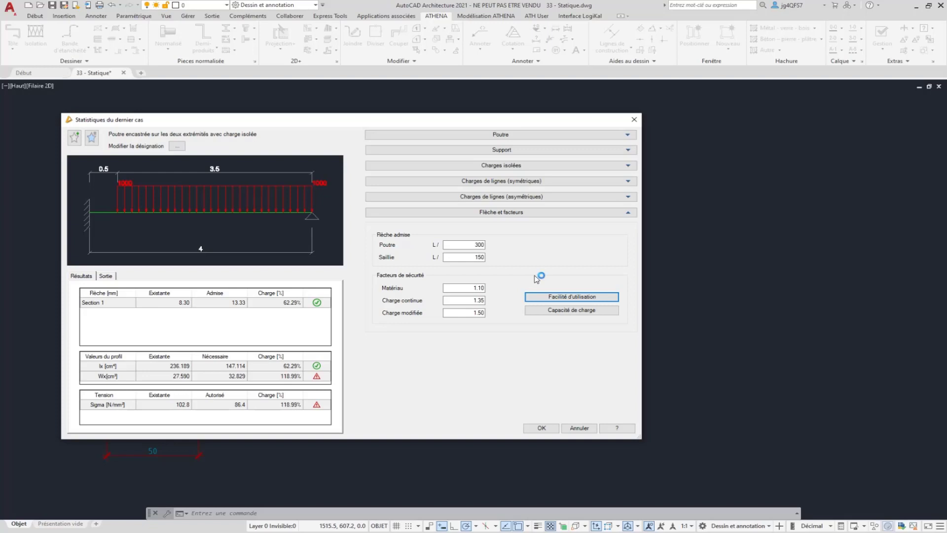
pyautogui.click(574, 314)
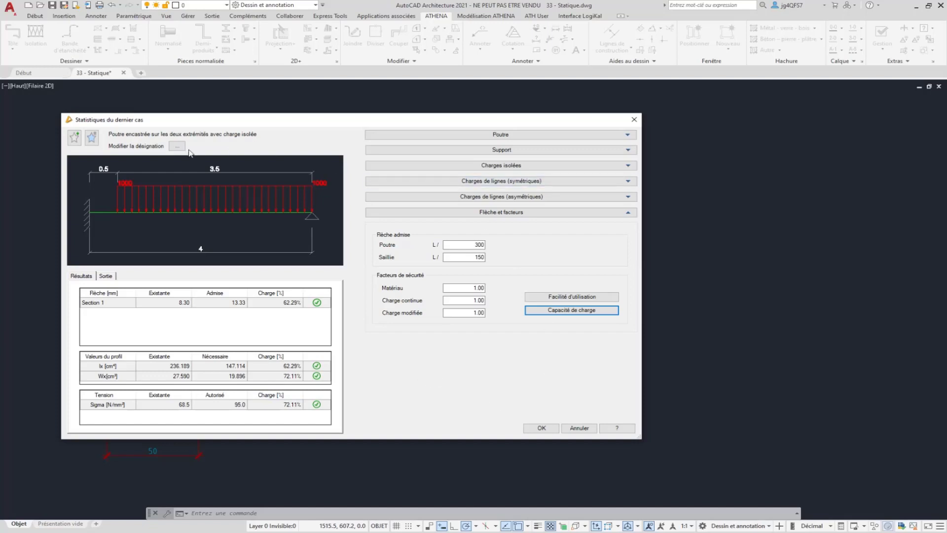
# Browse the saved favourite load cases, previewing several beam and support types, and close the list without loading one
pyautogui.click(91, 137)
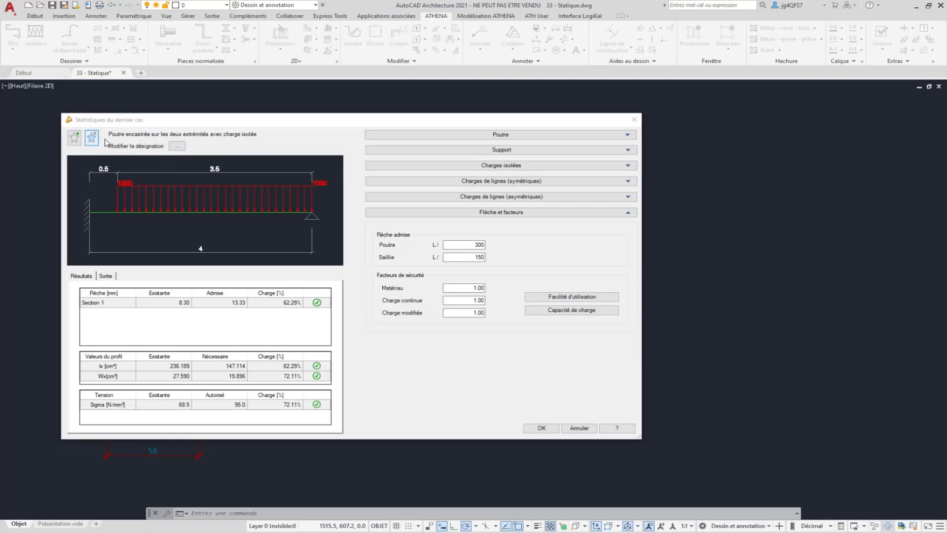
pyautogui.click(542, 212)
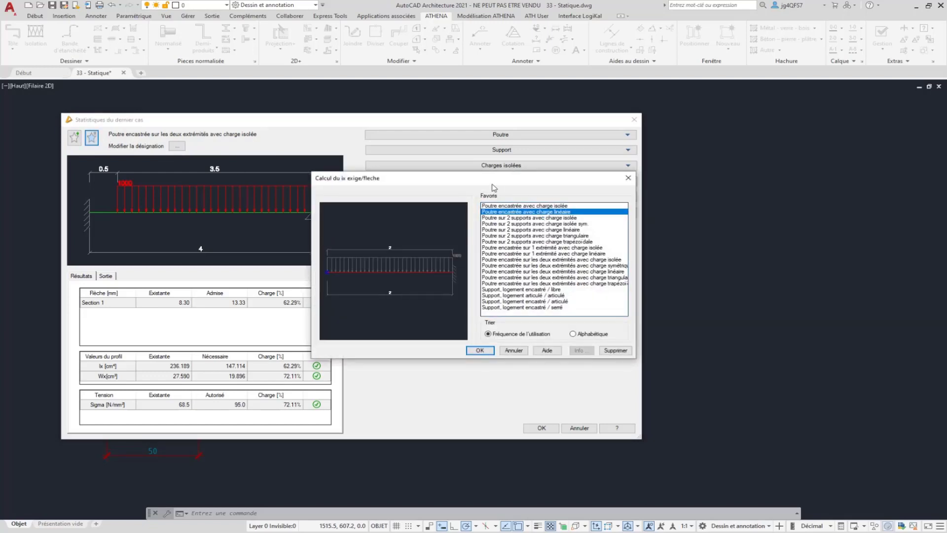
pyautogui.click(505, 229)
pyautogui.click(517, 260)
pyautogui.click(529, 271)
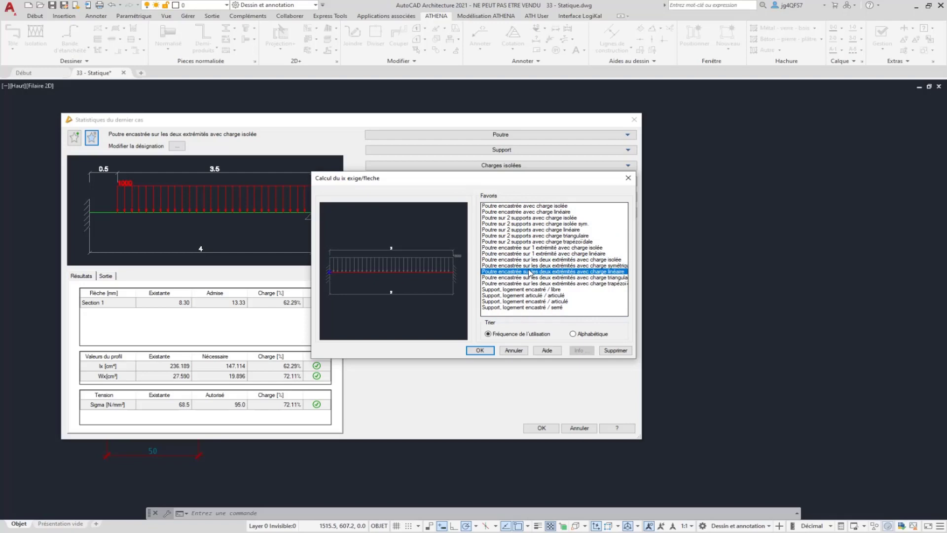
pyautogui.click(514, 350)
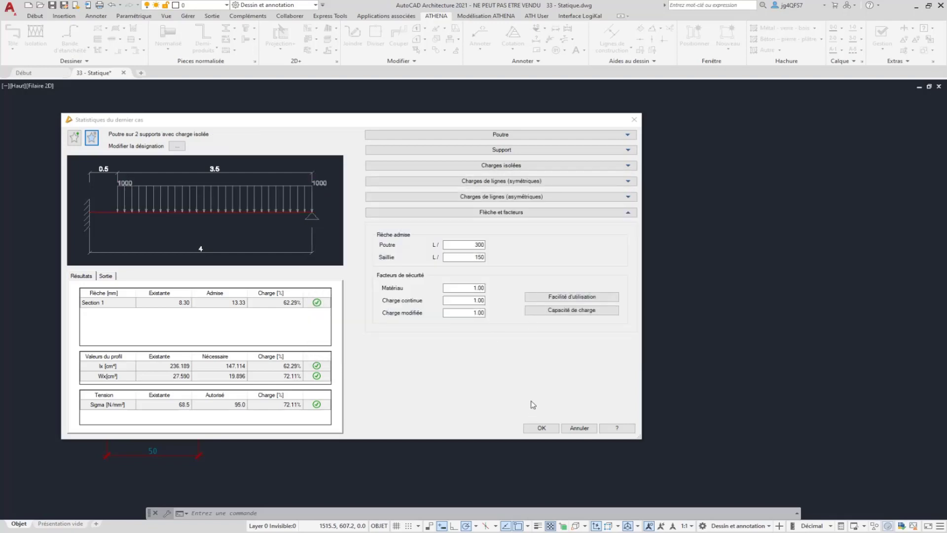
# Confirm the load case, insert its calculation report in the drawing beside the section values table, and inspect the report's tables
pyautogui.click(542, 427)
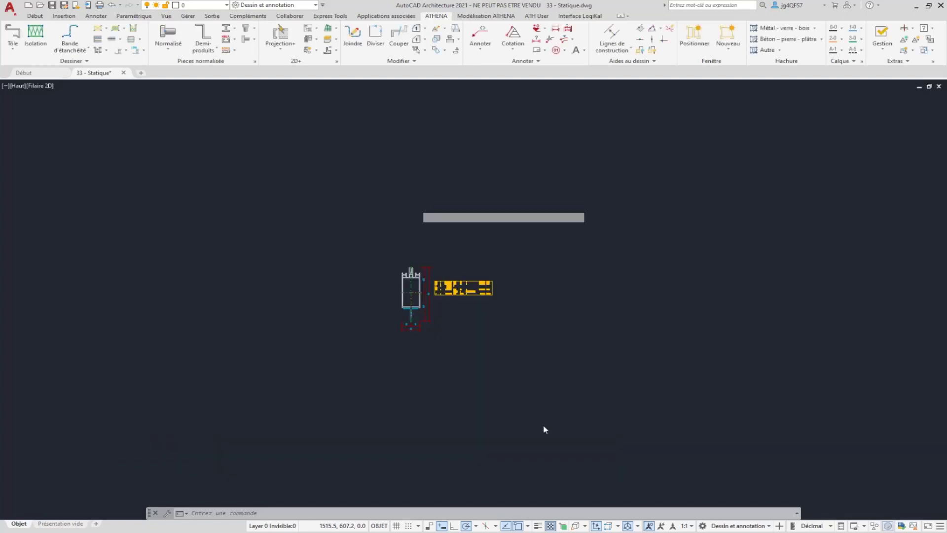
pyautogui.click(550, 259)
pyautogui.scroll(3, 669, 338)
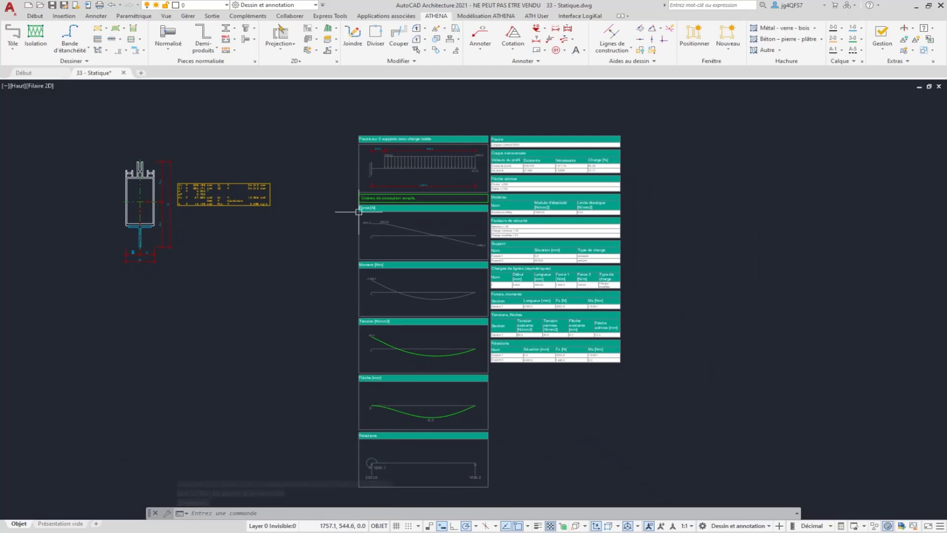
pyautogui.scroll(4, 563, 142)
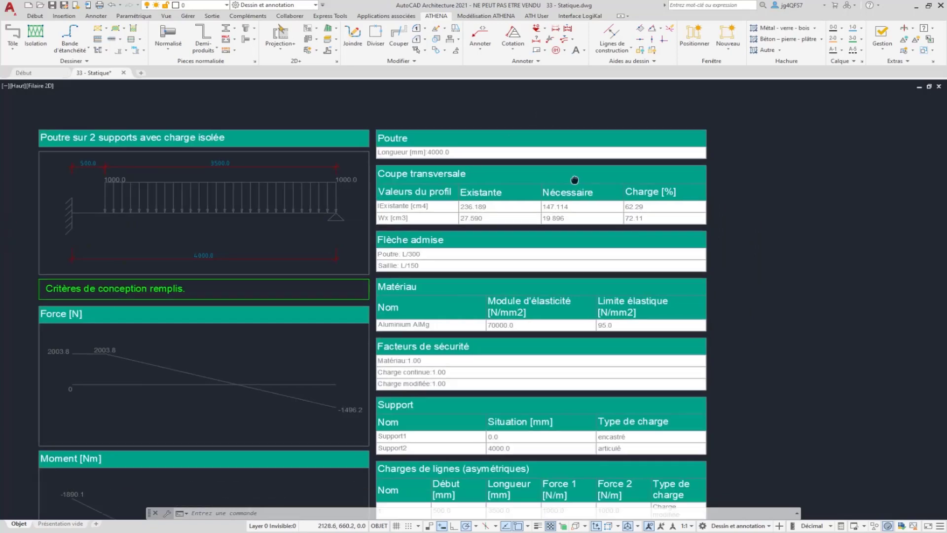
pyautogui.moveTo(574, 180); pyautogui.dragTo(485, 141, button='middle')
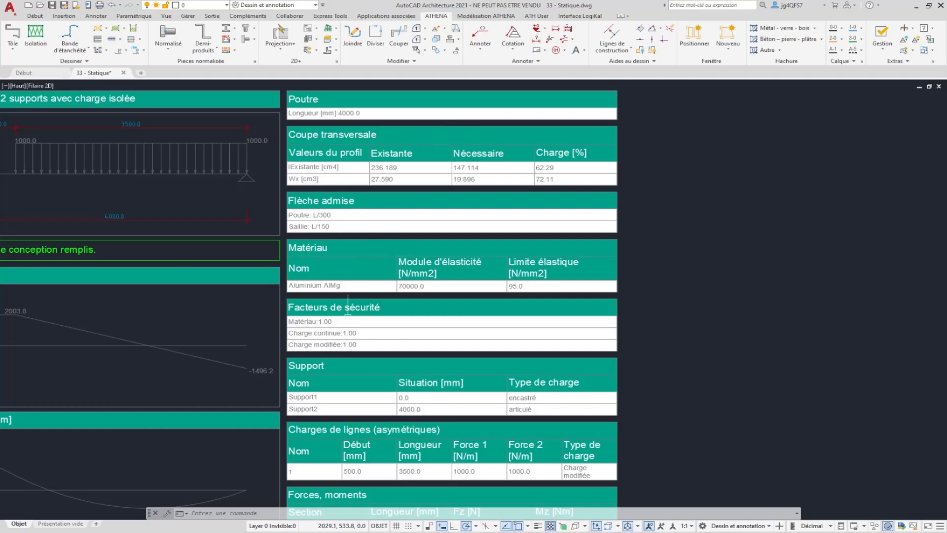
# Examine the report's remaining tables down to the support reactions, and reopen the load case from the inserted report to check and confirm it
pyautogui.moveTo(461, 443); pyautogui.dragTo(431, 321, button='middle')
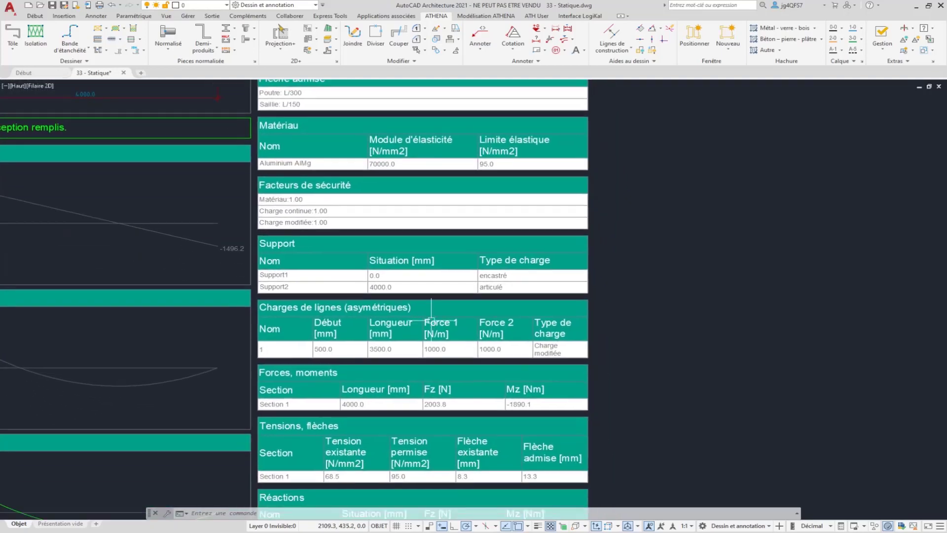
pyautogui.moveTo(443, 391)
pyautogui.mouseDown(button='middle')
pyautogui.moveTo(450, 275)
pyautogui.moveTo(457, 308)
pyautogui.mouseUp(button='middle')
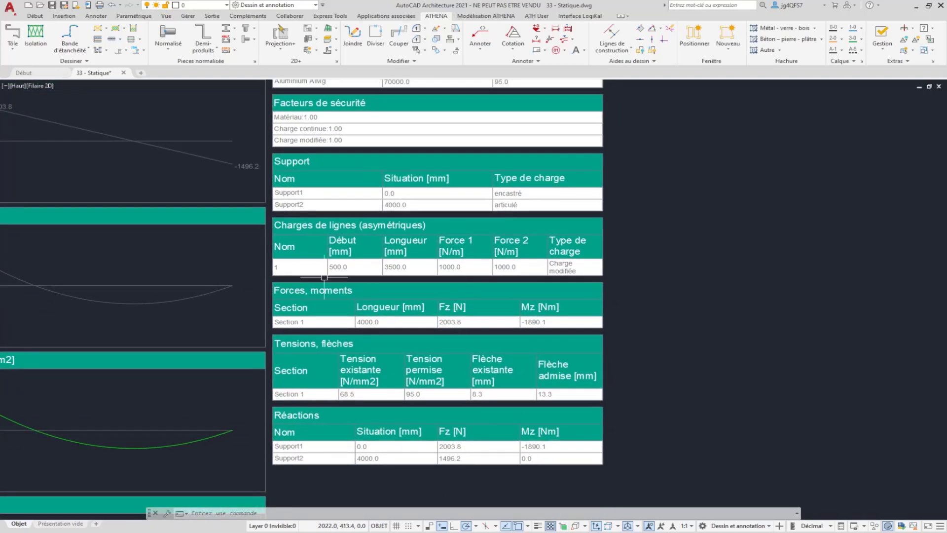
pyautogui.scroll(-3, 324, 277)
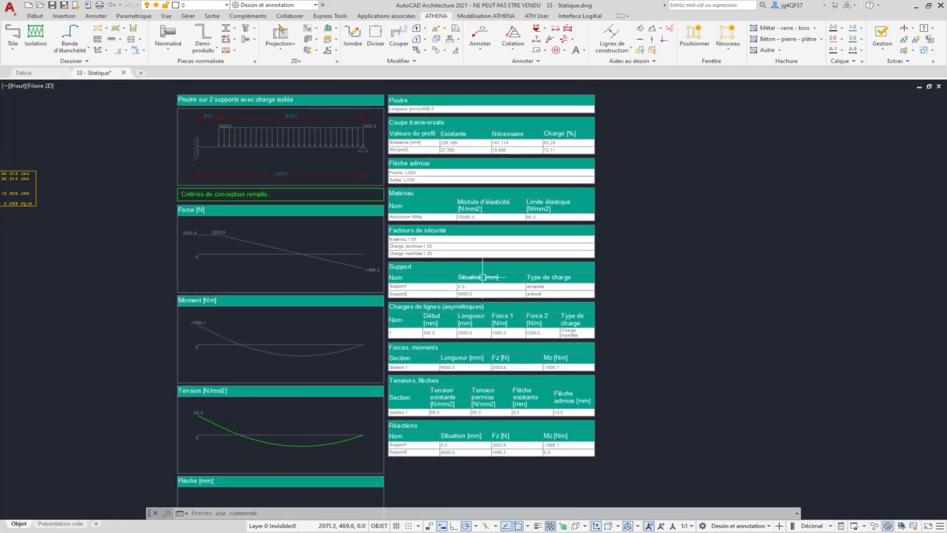
pyautogui.click(449, 230)
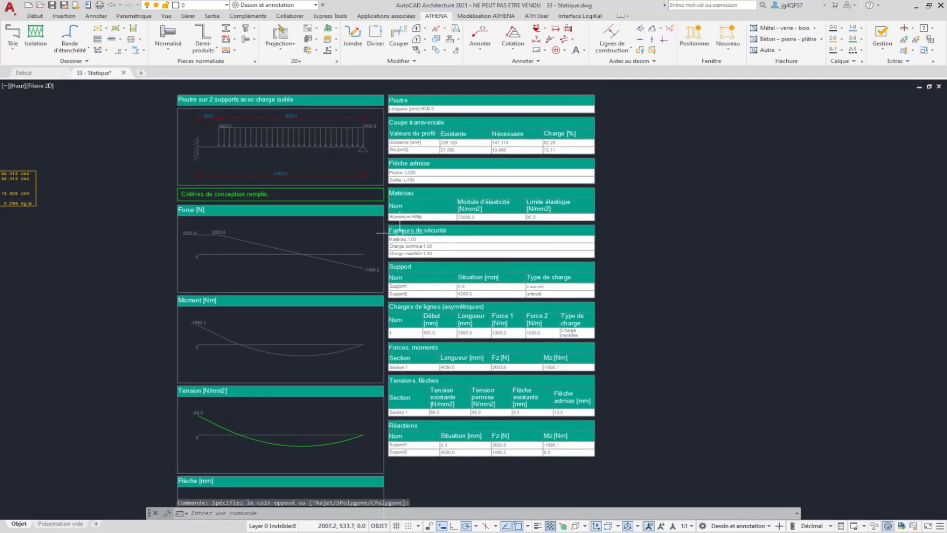
pyautogui.click(387, 231)
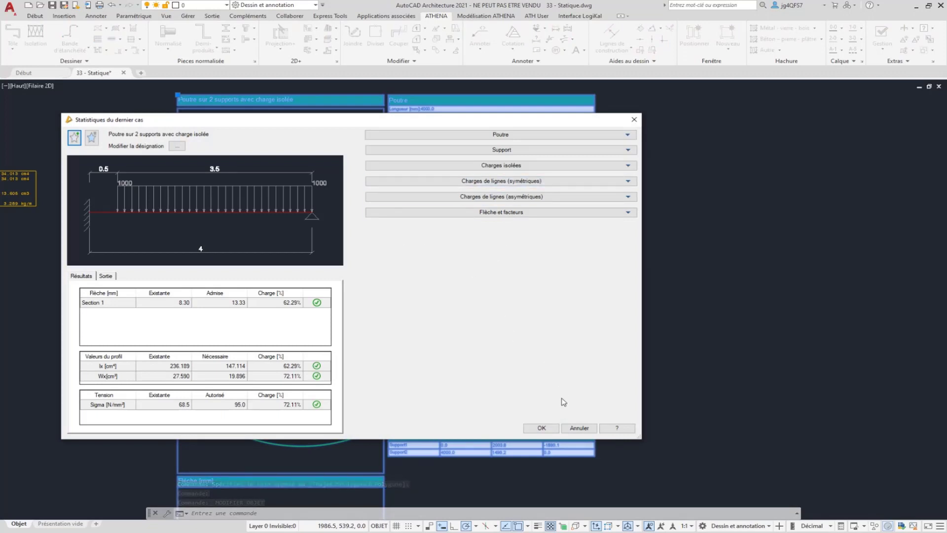
pyautogui.click(541, 427)
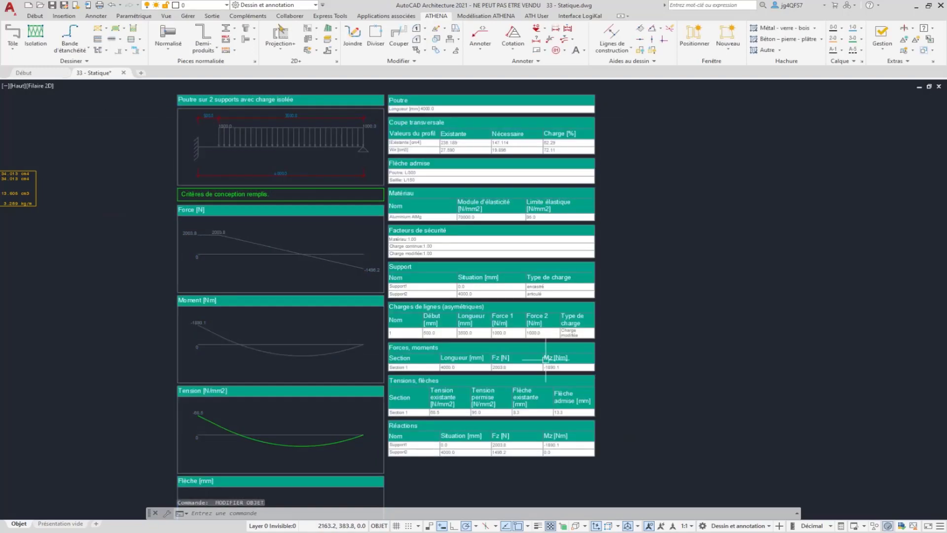